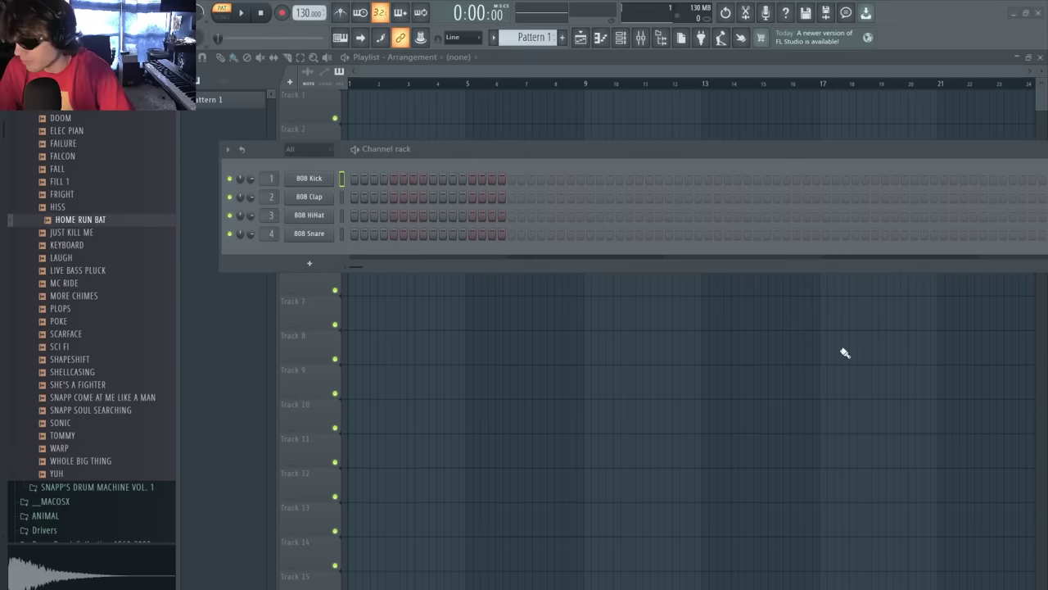
Replace the 808 Kick channel with the Kontakt 7 instrument
left_click_drag(467, 155, 441, 161)
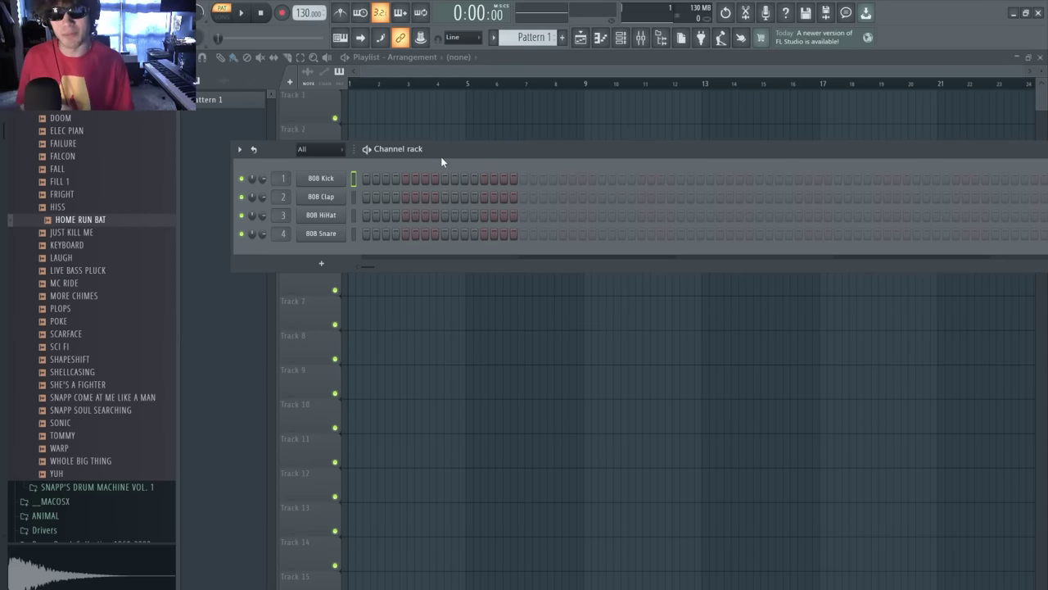
right_click(338, 178)
mouse_move(370, 270)
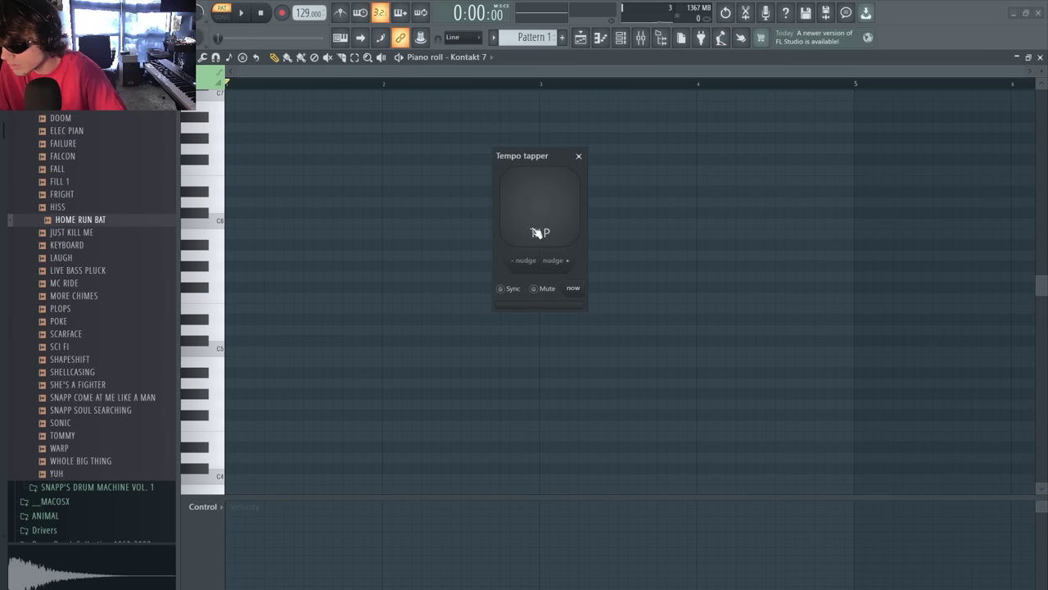
Tap out a project tempo of about 290 BPM in the tempo tapper
left_click(536, 234)
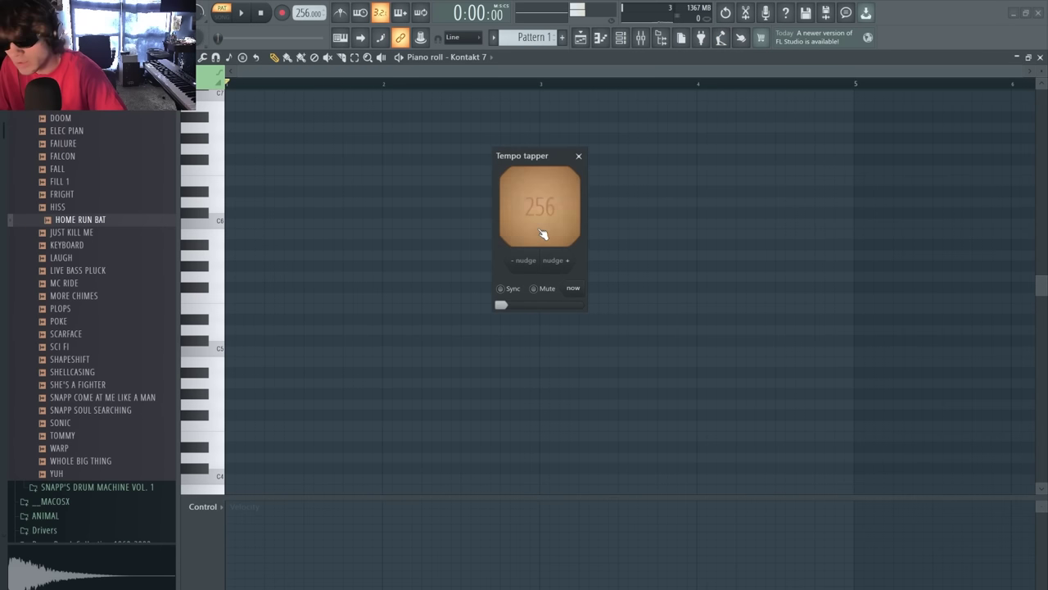
left_click(538, 234)
left_click(539, 234)
left_click(541, 235)
left_click(543, 235)
left_click(543, 235)
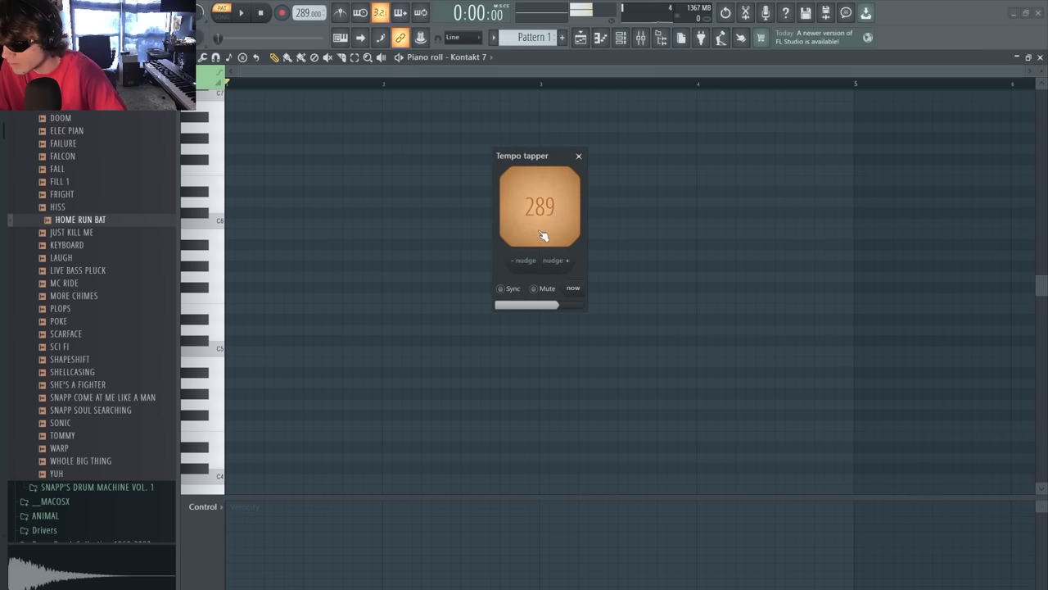
left_click(542, 235)
left_click(543, 235)
Build a chord of G#4, G#5, B5 and D#6 at the start of bar 1 in the Kontakt 7 piano roll
left_click(227, 299)
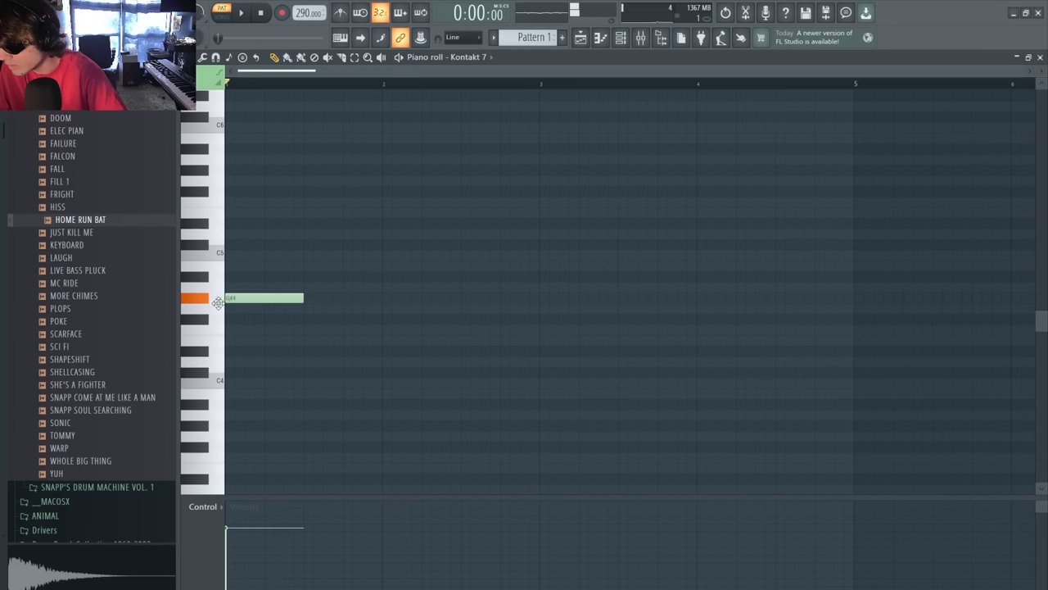
scroll(262, 275, "up", 2)
mouse_move(230, 244)
left_mouse_down()
mouse_move(204, 242)
mouse_move(209, 225)
mouse_move(211, 234)
left_mouse_up()
left_click_drag(235, 212, 203, 159)
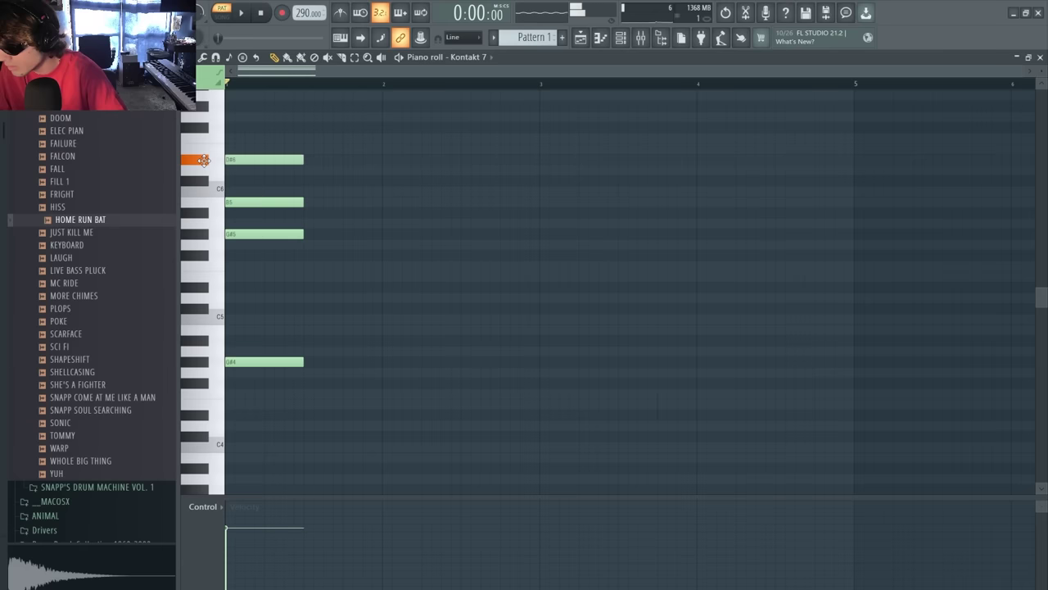
Add a shortened copy of the opening chord in bar 2 and a short A#3 note right after each chord
left_click_drag(278, 144, 311, 449)
key("space")
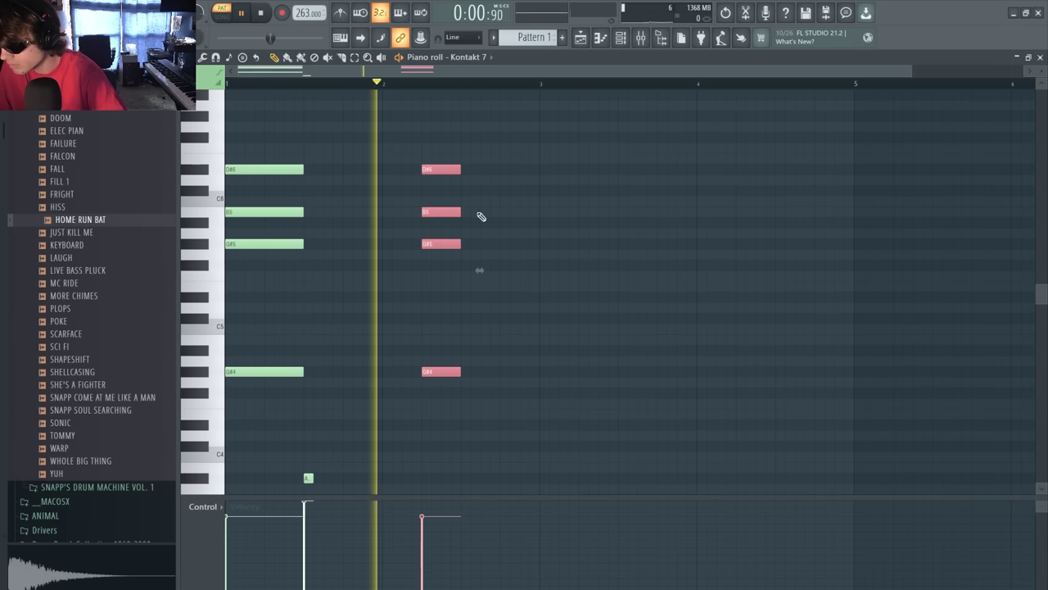
key("space")
scroll(275, 456, "down", 2)
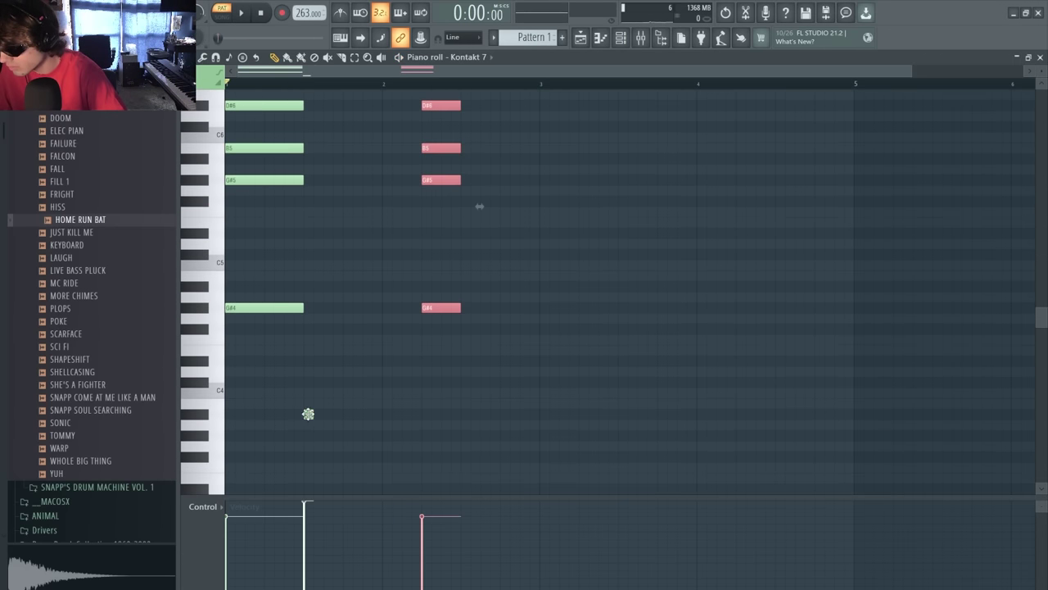
left_click_drag(456, 415, 466, 414)
key("space")
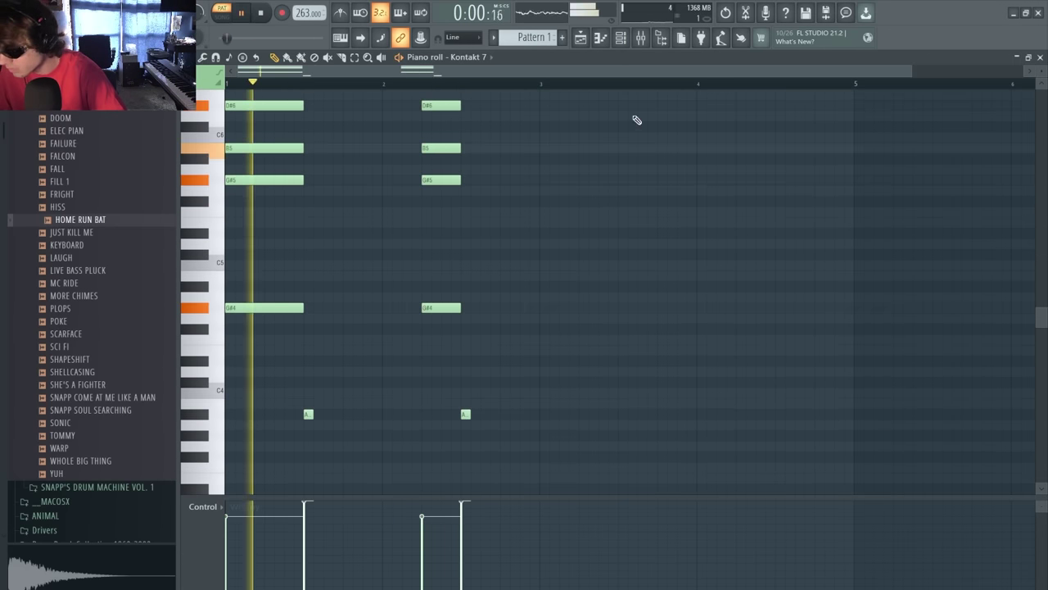
Place another, slightly longer copy of the G#4 chord so that it fills the end of bar 2
left_click(620, 38)
right_click(533, 370)
key("space")
key("space")
left_click_drag(521, 156, 540, 155)
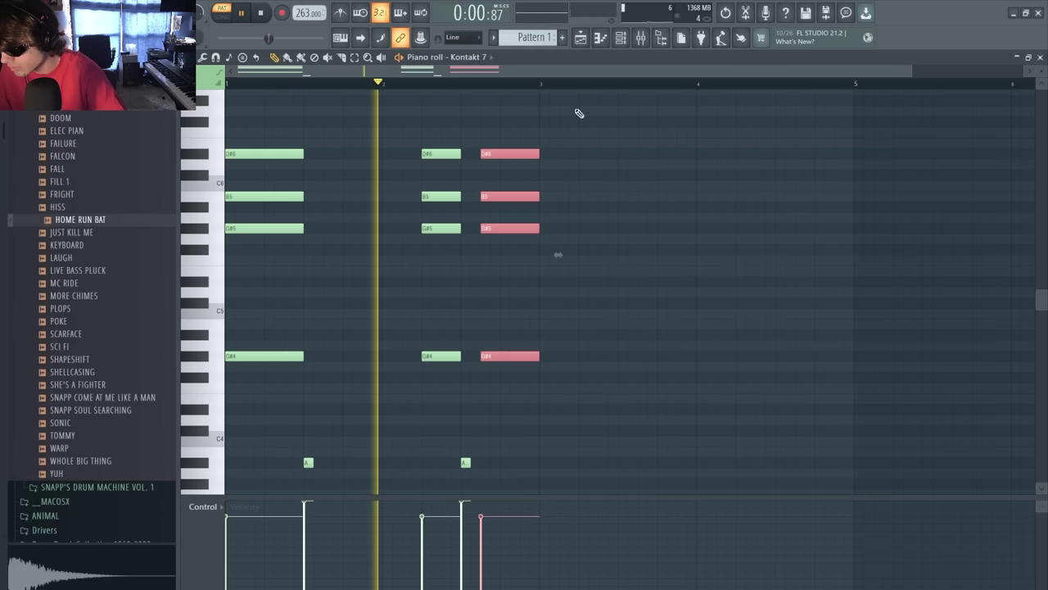
key("ctrl+d")
Build a chord of C#5, G#5, B5 and E6 at the start of bar 3
left_click(620, 38)
key("space")
left_click(544, 303)
left_click_drag(551, 227, 542, 186)
left_click_drag(558, 123, 545, 151)
left_click_drag(608, 126, 620, 380)
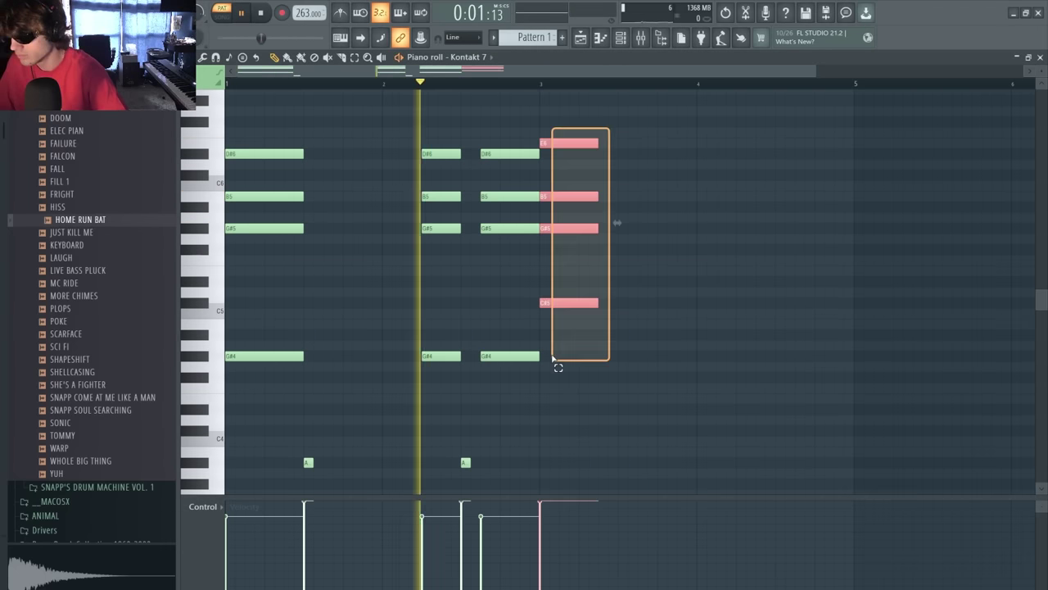
key("ctrl+d")
Add a short A#3 note in bar 3 and lengthen the bar 3 chord to reach it
scroll(609, 353, "down", 3)
key("space")
key("space")
left_click_drag(583, 243, 614, 88)
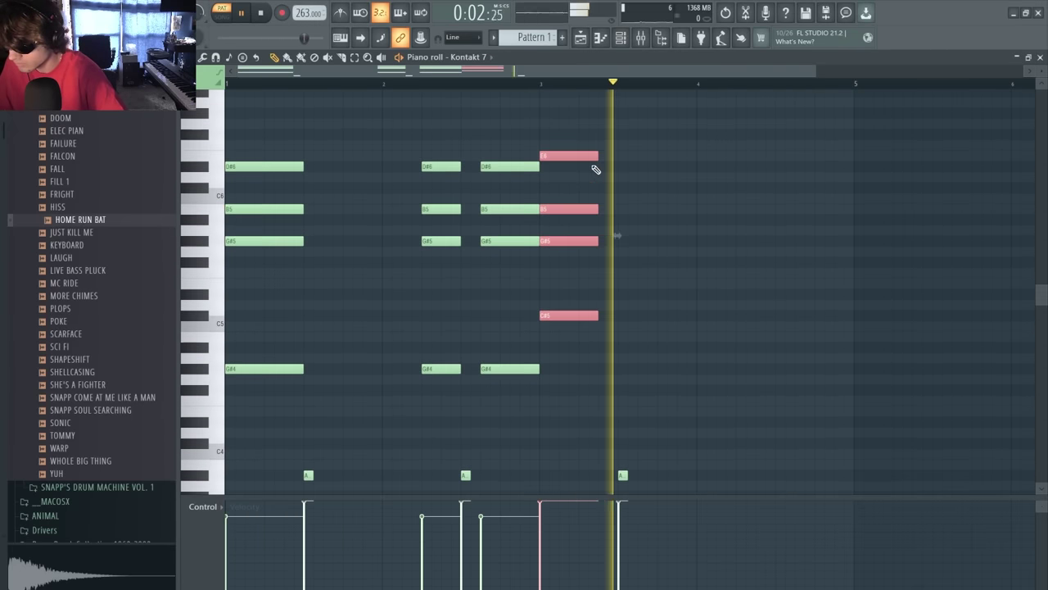
left_click_drag(597, 165, 616, 163)
Duplicate the bar 3 chord as a shorter chord in bar 4 and remove the unwanted duplicate notes
right_click(672, 156)
left_click_drag(626, 352, 579, 152)
key("ctrl+b")
right_click(643, 160)
right_click(647, 208)
right_click(652, 241)
right_click(663, 315)
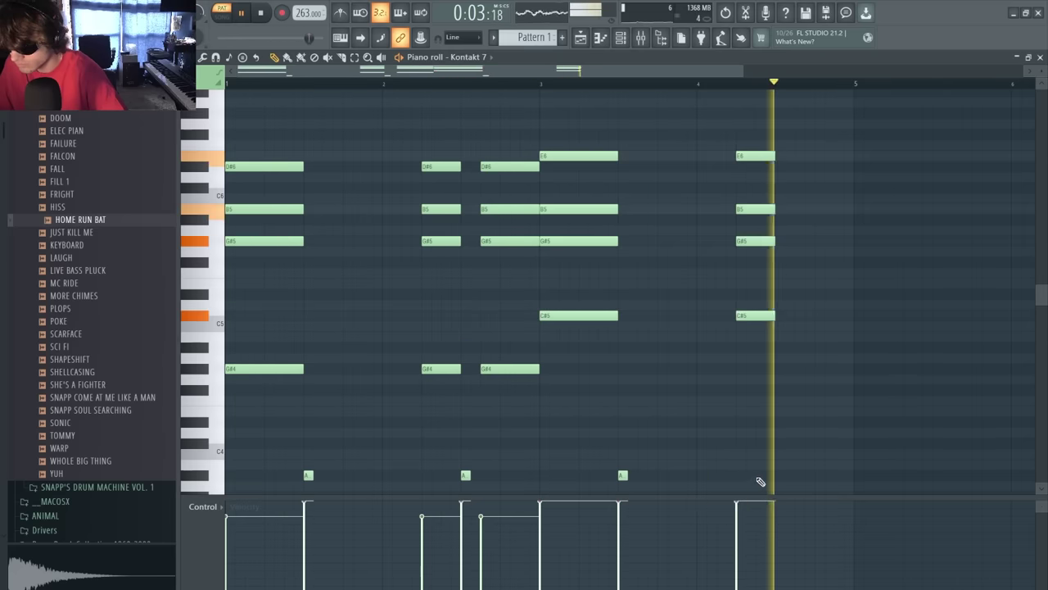
Add a short A#3 note directly after the bar 4 chord and play the pattern
key("space")
left_click(774, 474)
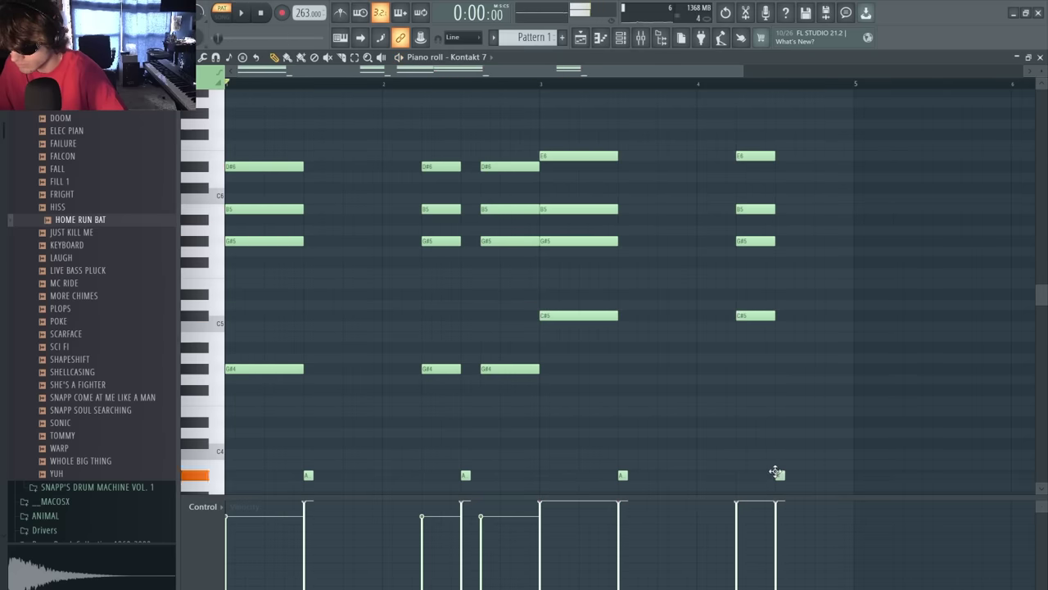
key("space")
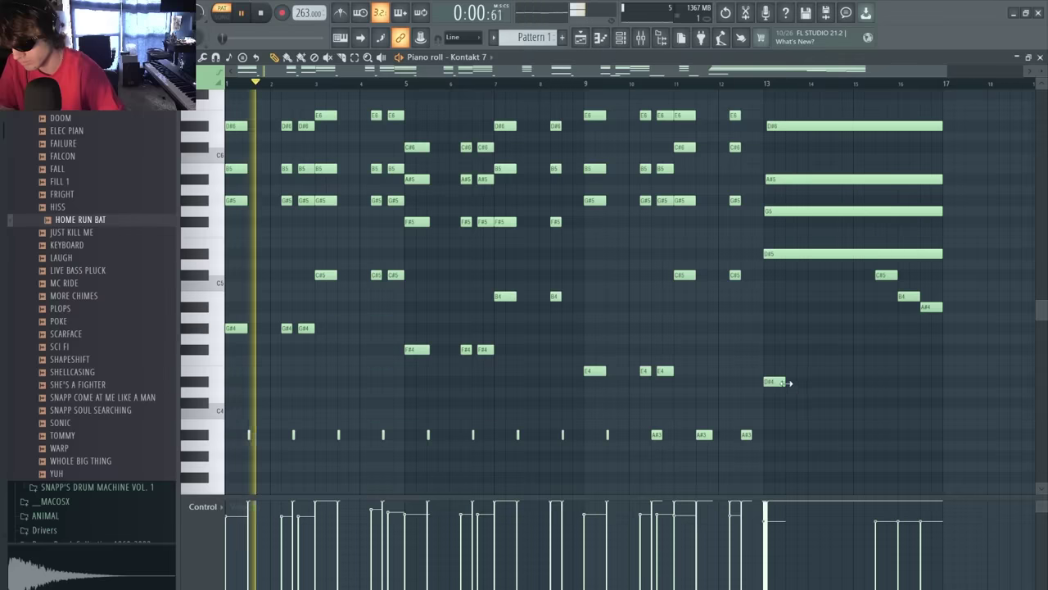
Extend the D#4 note at bar 13 to the end of bar 16 and lower its velocity
left_click_drag(950, 408, 937, 404)
left_click(884, 382, "ctrl")
left_click(770, 535)
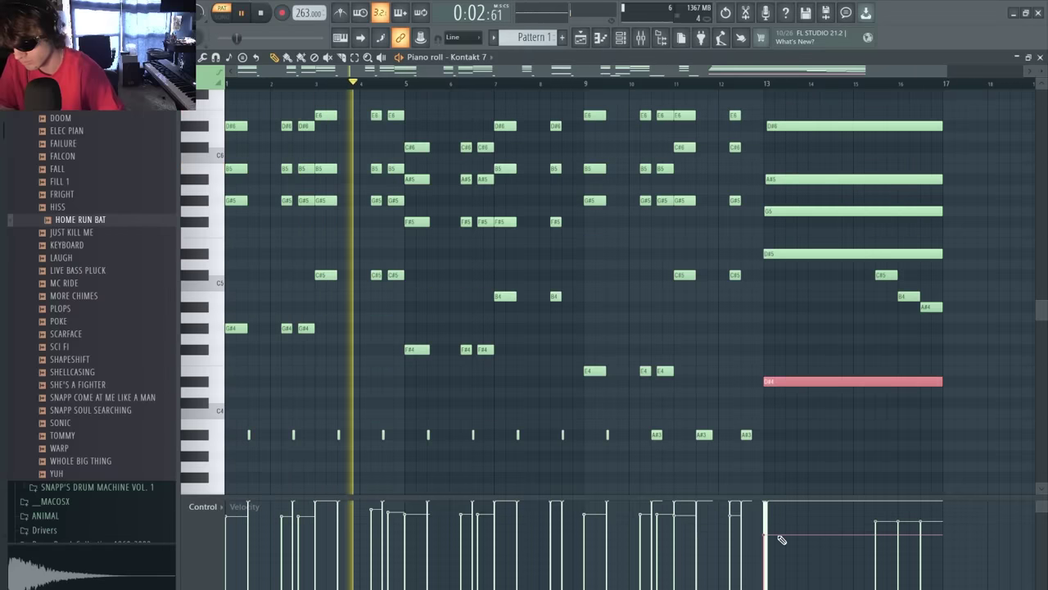
Slightly lower the velocity of the B4, F#5, B5 and D#6 chord in bar 8
scroll(744, 346, "up", 3)
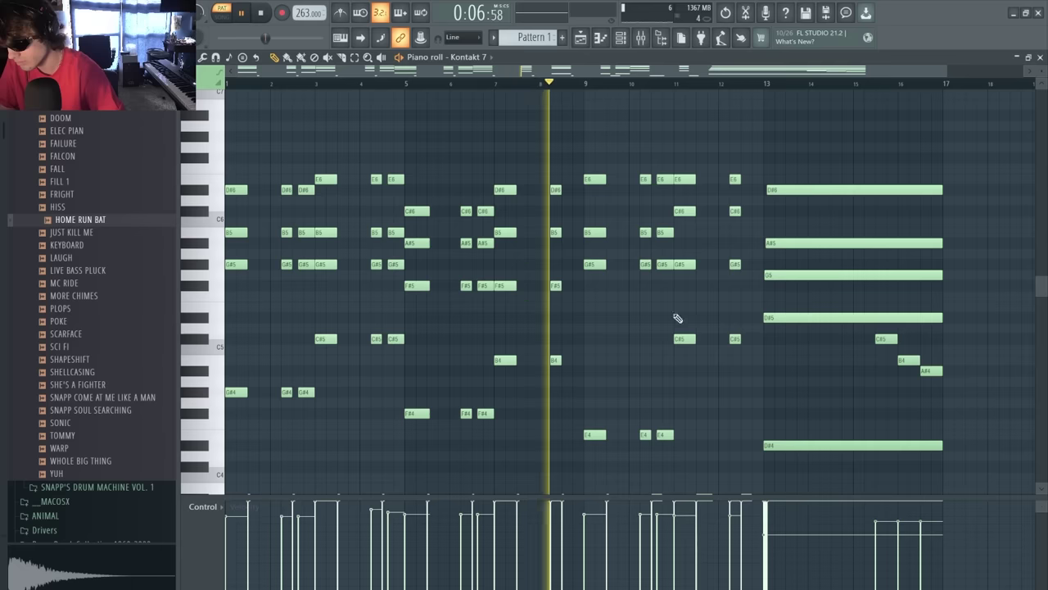
left_click_drag(555, 367, 566, 174)
left_click(557, 510)
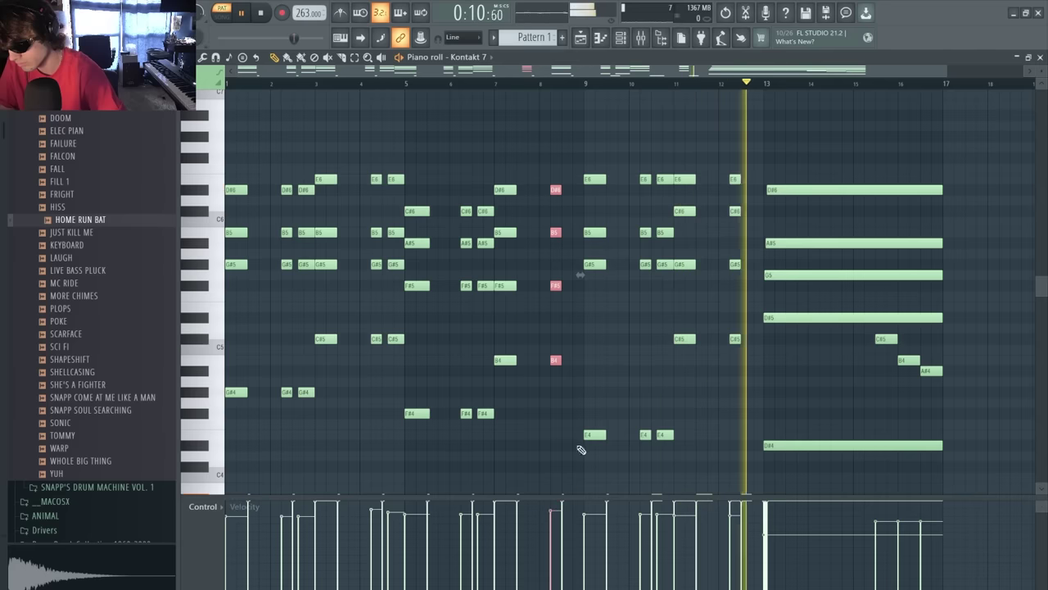
key("ctrl+d")
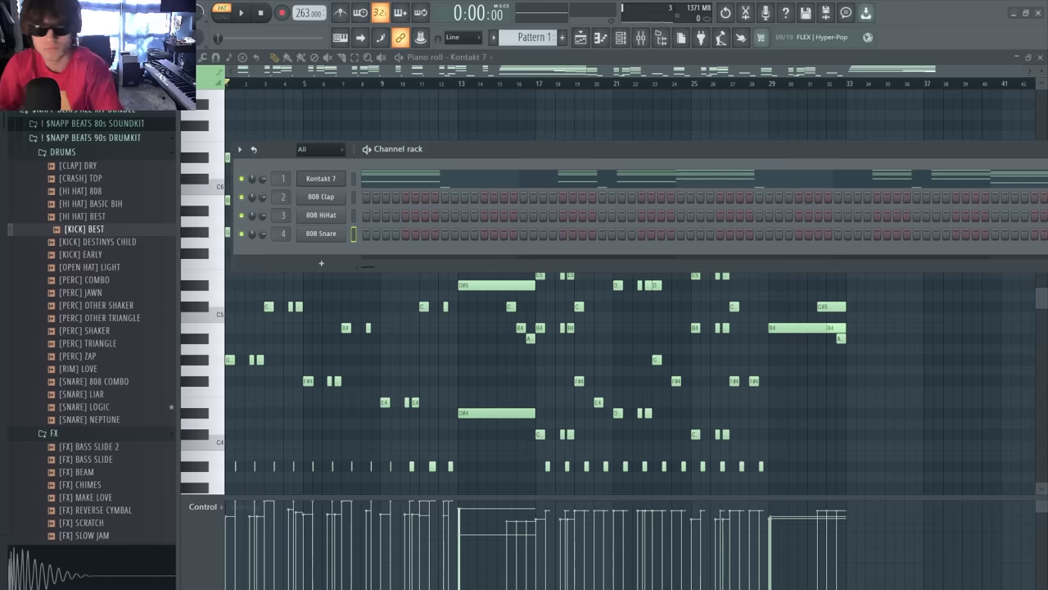
Create a new empty Pattern 2 and show its channel rack
left_click(602, 38)
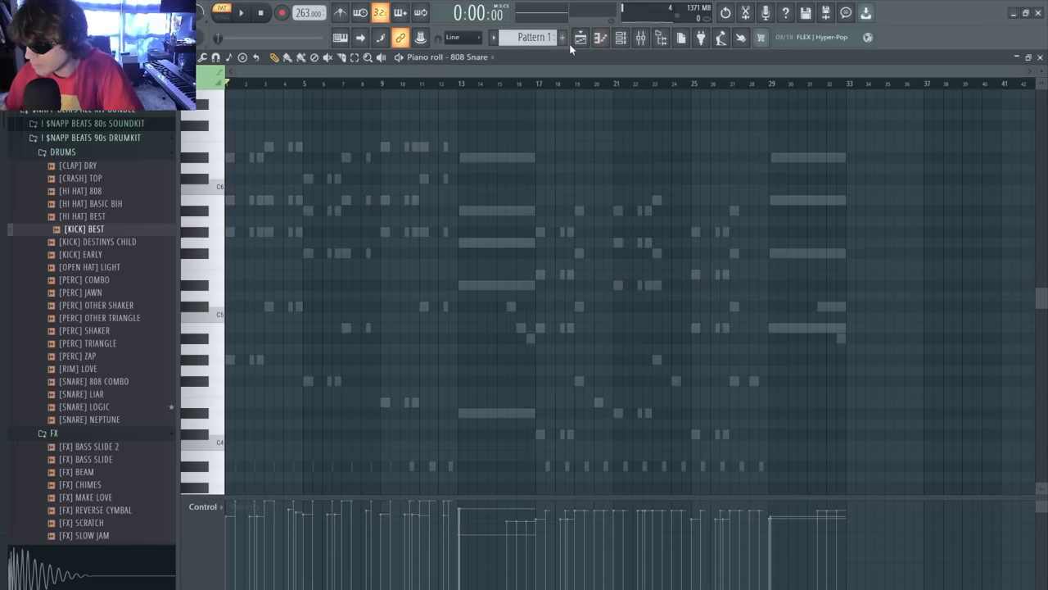
left_click(562, 38)
left_click(577, 54)
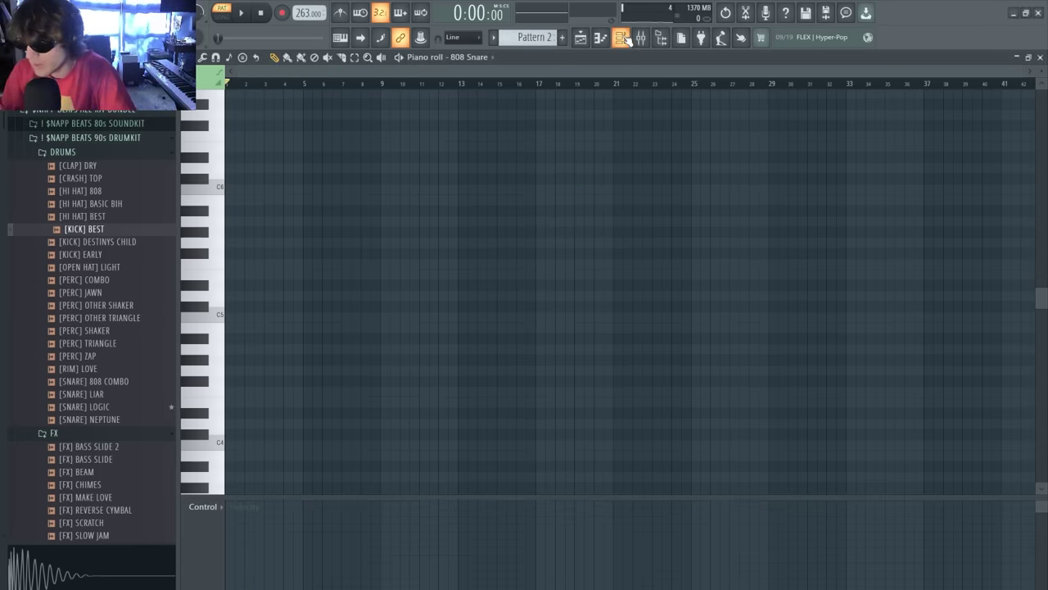
left_click(620, 37)
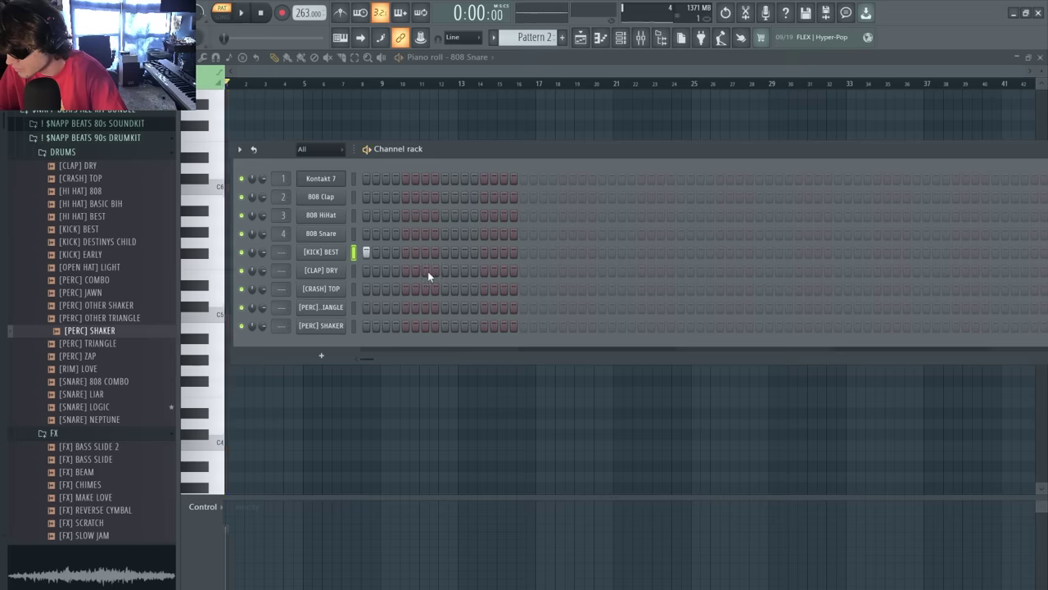
Place a [CLAP] DRY hit on step 9 and a [CRASH] TOP hit on step 1, and play Pattern 2
left_click(445, 270)
left_click(366, 289)
key("space")
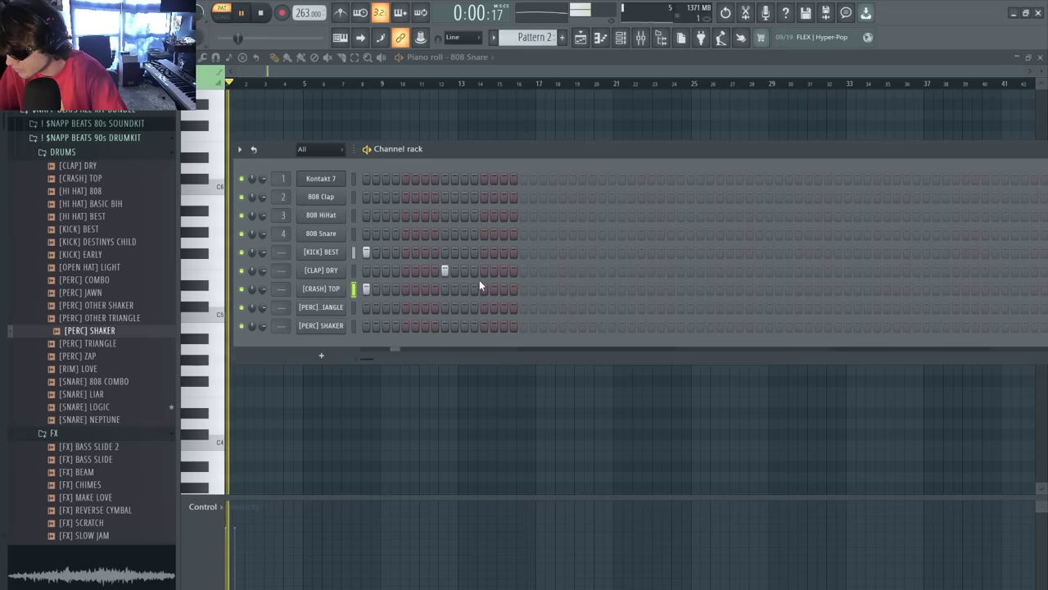
Add [PERC] SHAKER hits on steps 13 and 15, a [KICK] BEST hit on step 21 and a [CLAP] DRY hit on step 25
left_click(480, 324)
left_click(499, 324)
left_click(562, 249)
left_click(603, 270)
Place Pattern 2 at the start of Track 2 in the playlist and play the arrangement in song mode
left_click_drag(206, 118, 384, 135)
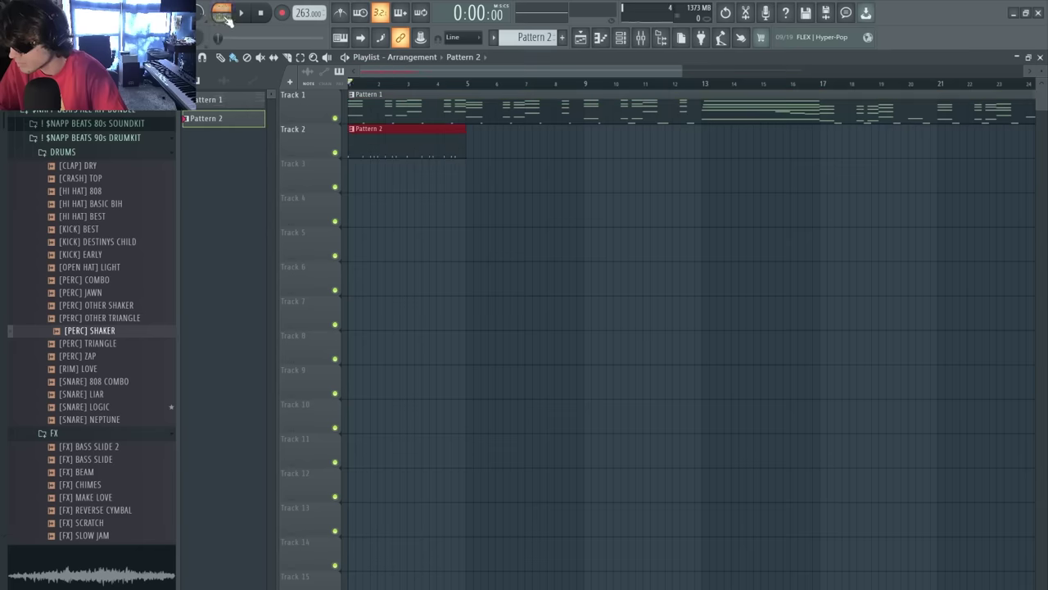
left_click(221, 12)
key("space")
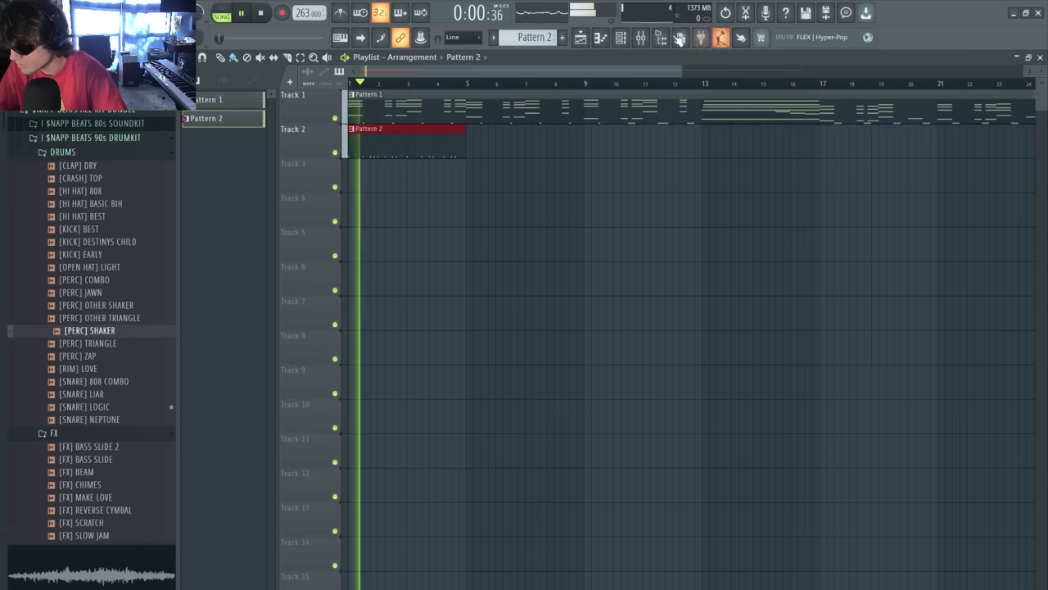
left_click(620, 37)
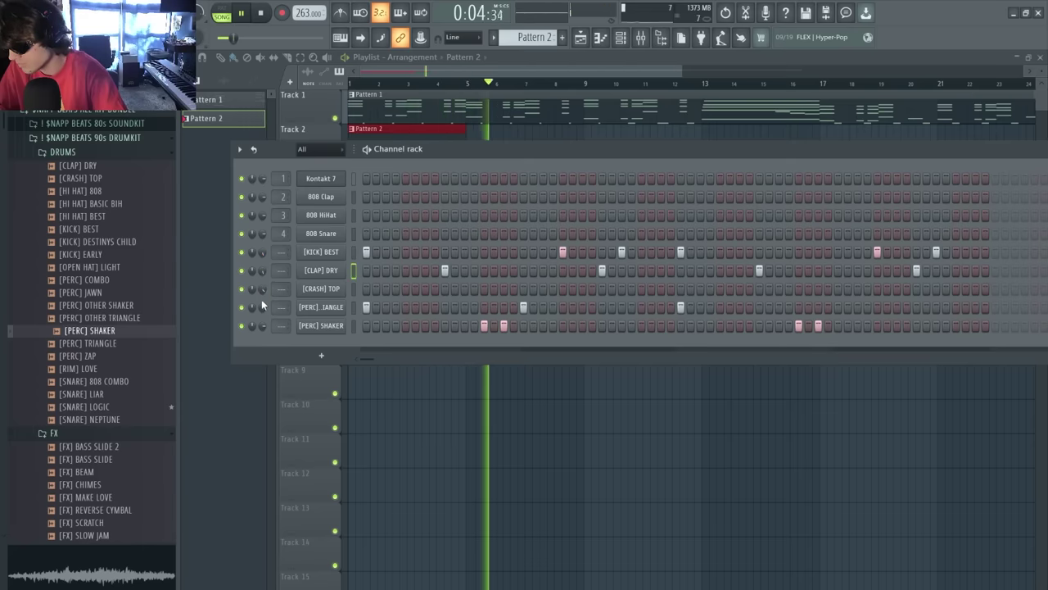
left_click(449, 370)
Duplicate the Pattern 2 clip four times back to back along Track 2, starting from bar 5
left_click_drag(491, 226, 447, 147)
key("ctrl+b")
key("ctrl+b")
key("ctrl+b")
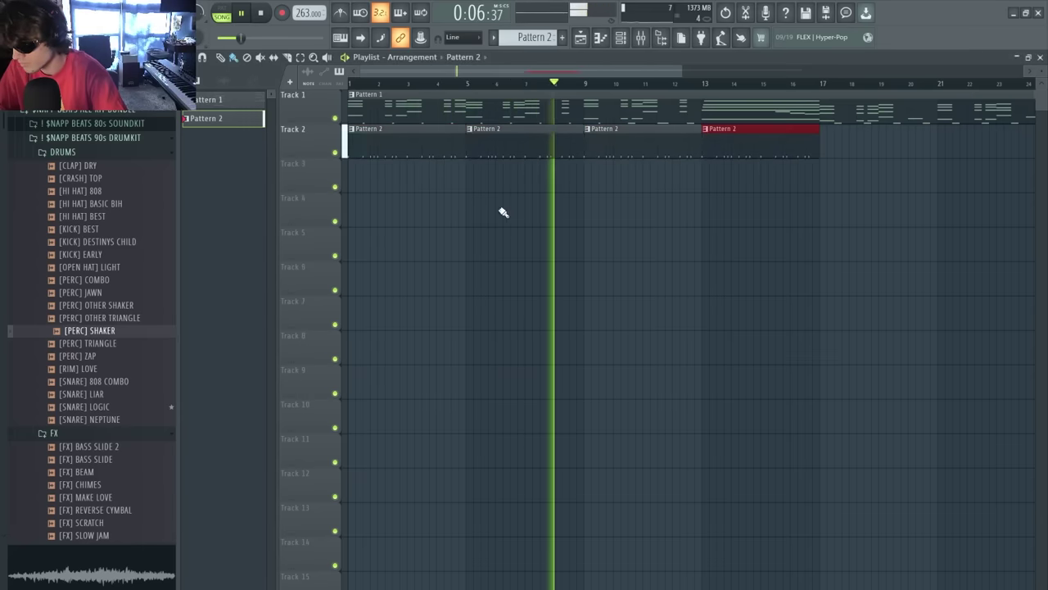
key("ctrl+b")
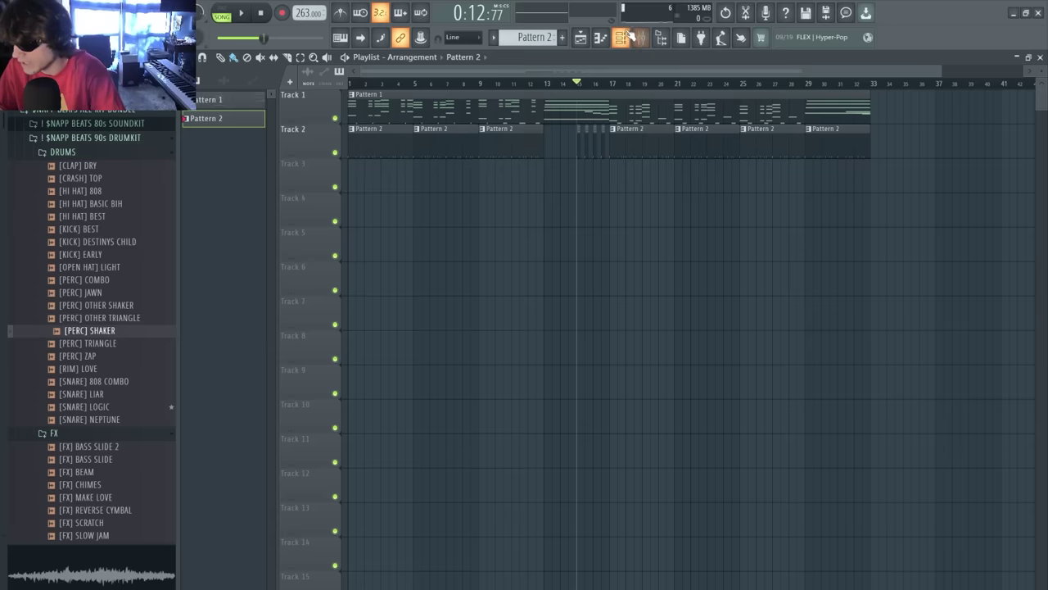
Add two short G#4 notes near the end of bar 1 in the TRITON piano roll
left_click(629, 37)
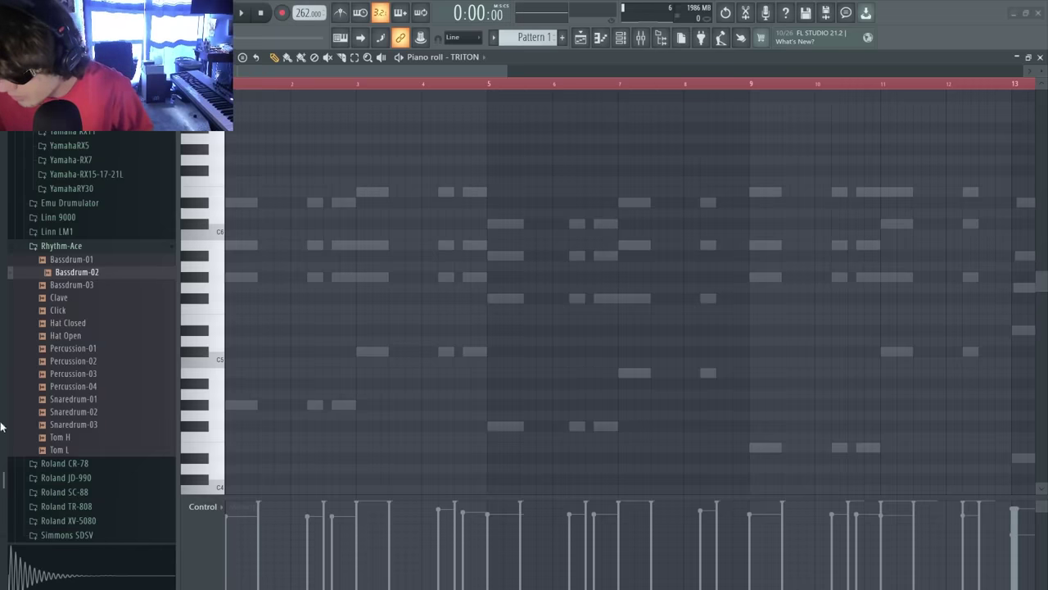
scroll(284, 331, "down", 3)
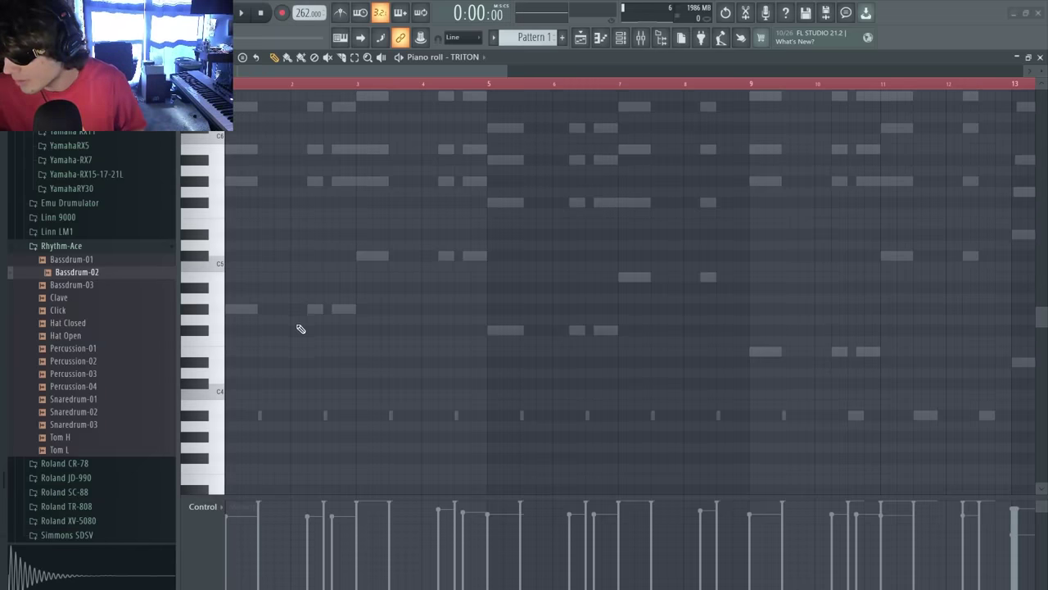
key("space")
left_click(277, 309)
left_click(285, 309)
left_click(300, 309)
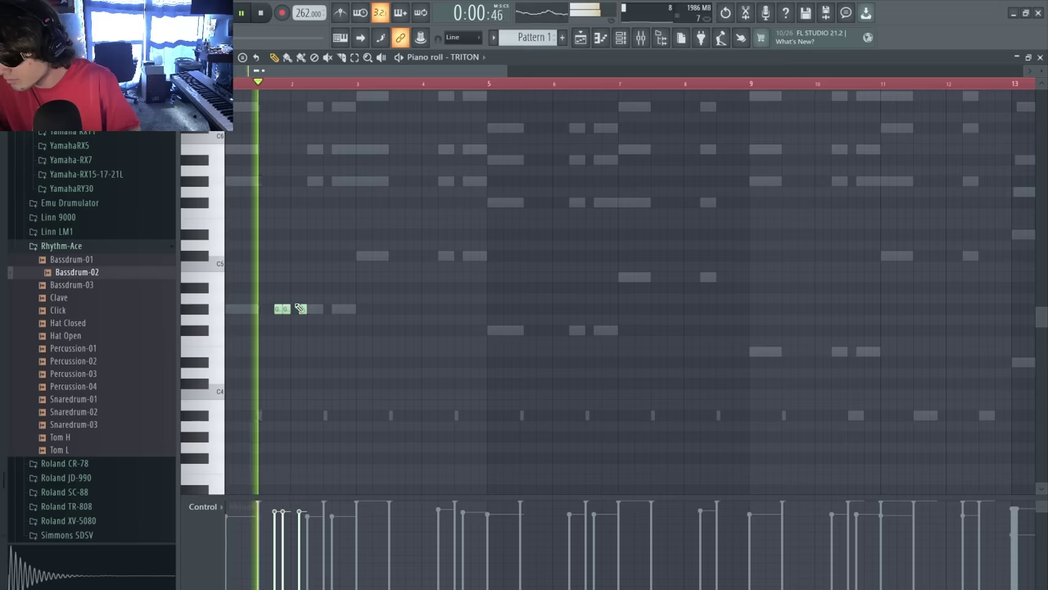
right_click(299, 308)
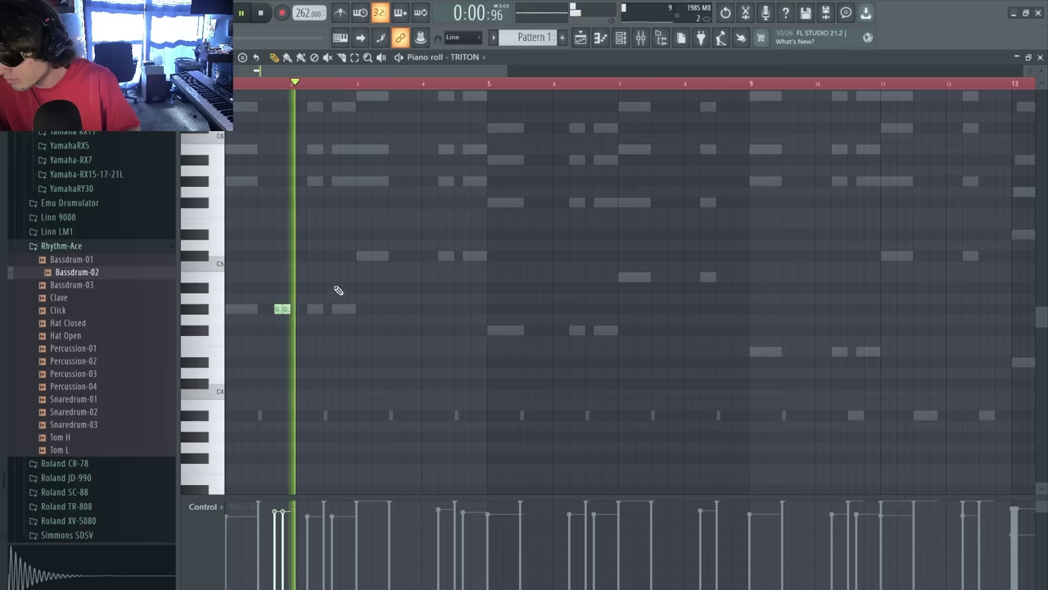
Add two short G#4 notes late in bar 3 and short F#4 and G#4 notes in bar 4, and play them
key("space")
left_click(407, 308)
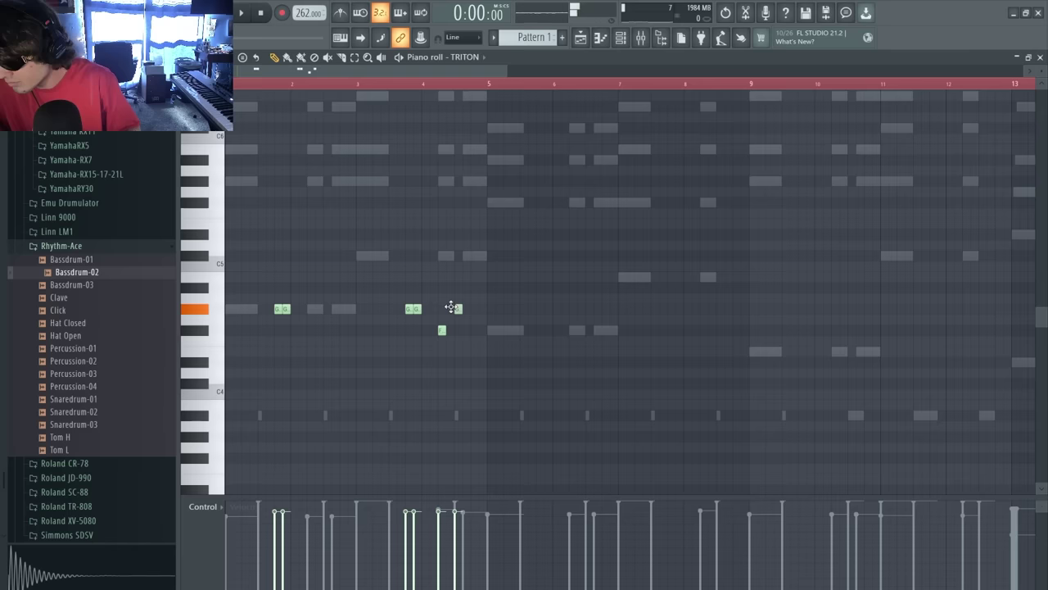
key("space")
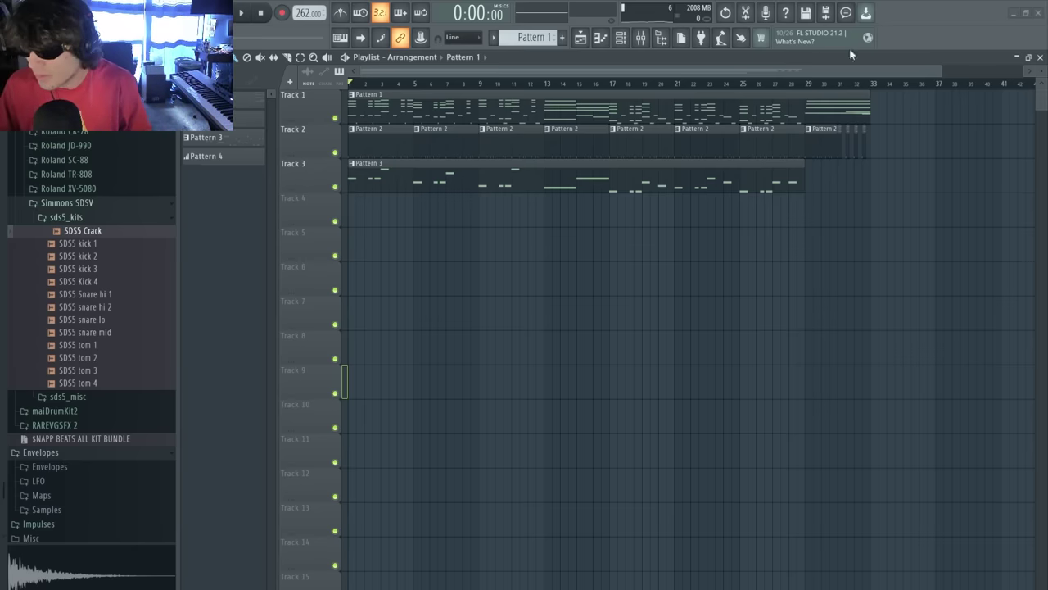
left_click_drag(938, 68, 810, 125)
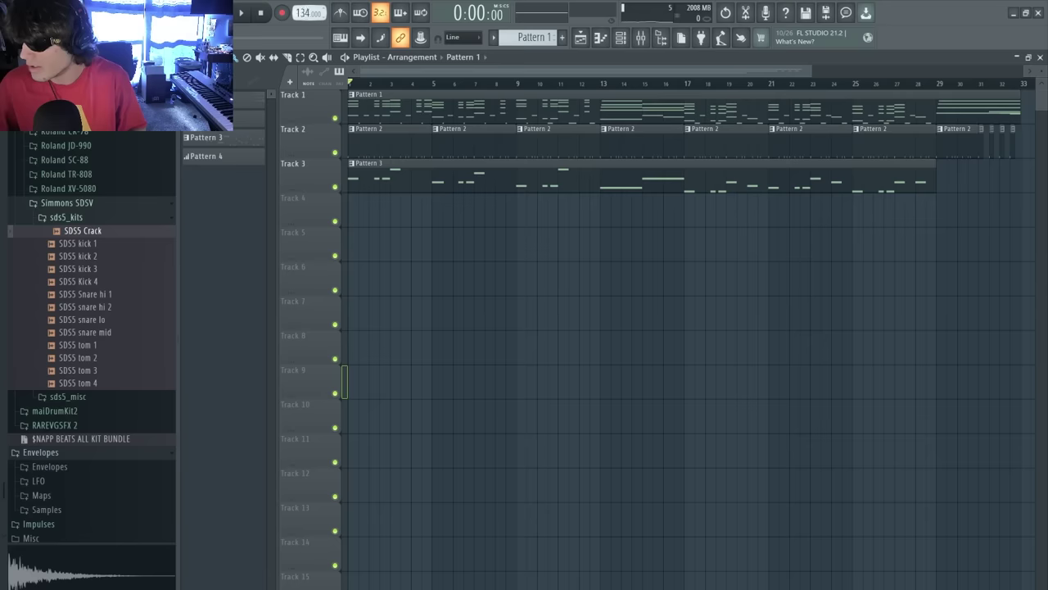
Play the arrangement from the start in song mode to review the layered chip vocals and chips sample
key("F9")
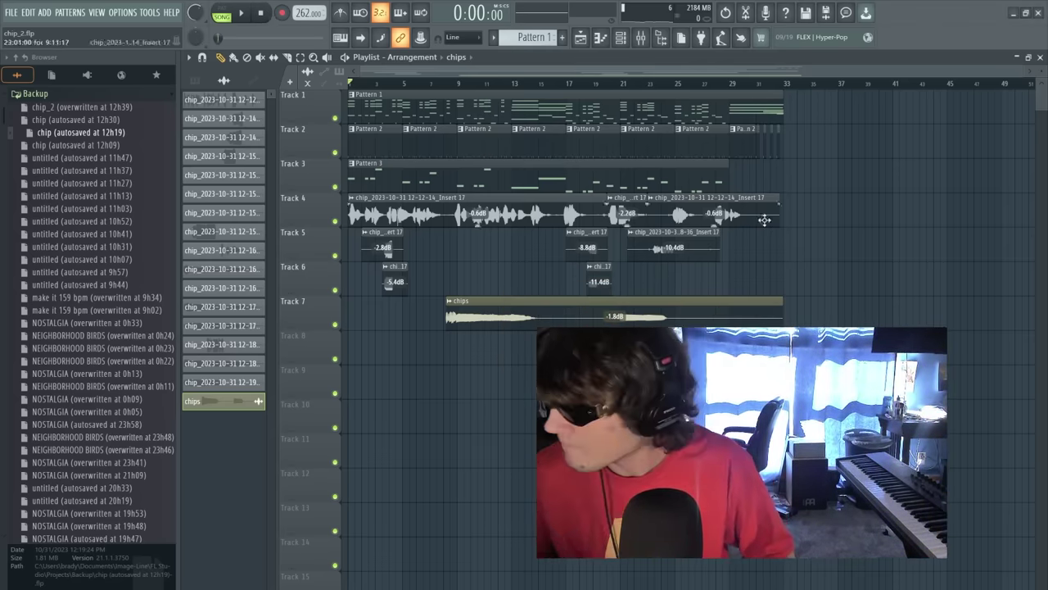
left_click(244, 14)
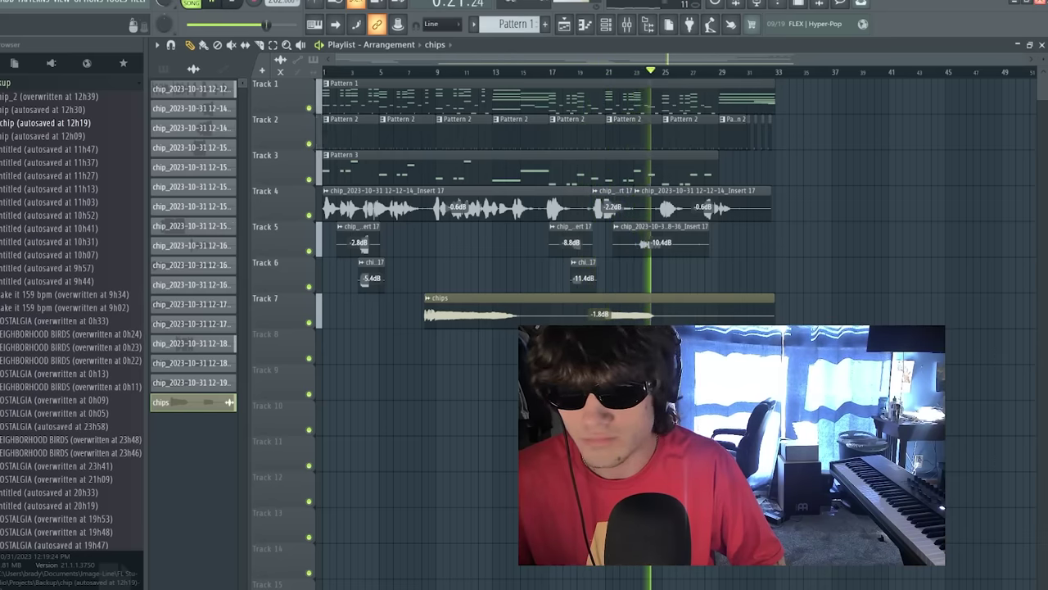
key("alt+F4")
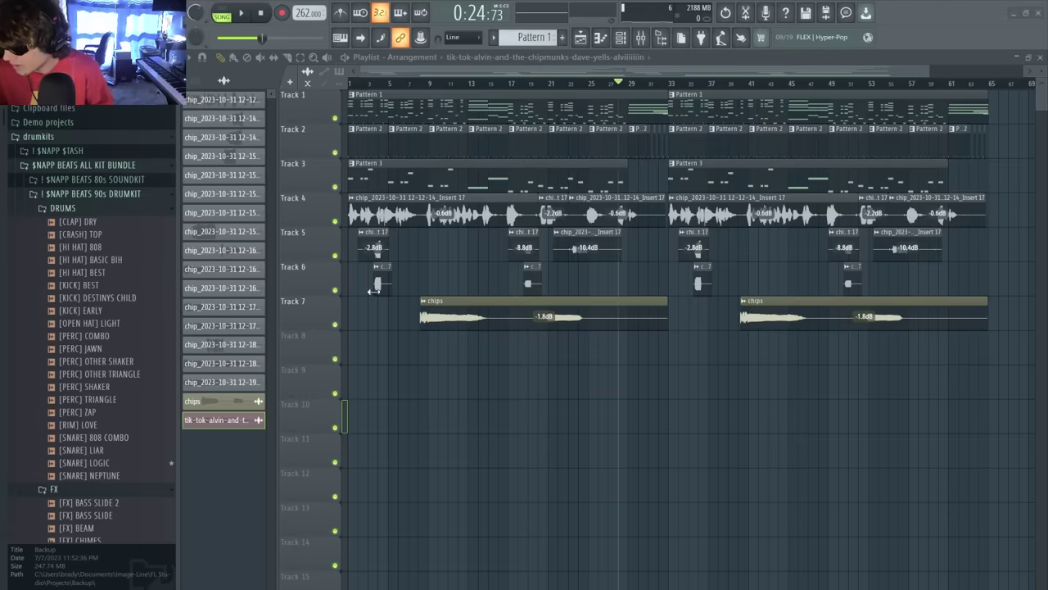
Place the tik-tok-alvin clip on Track 8 at about bar 31 and play the transition into the repeated section
left_click_drag(240, 422, 831, 348)
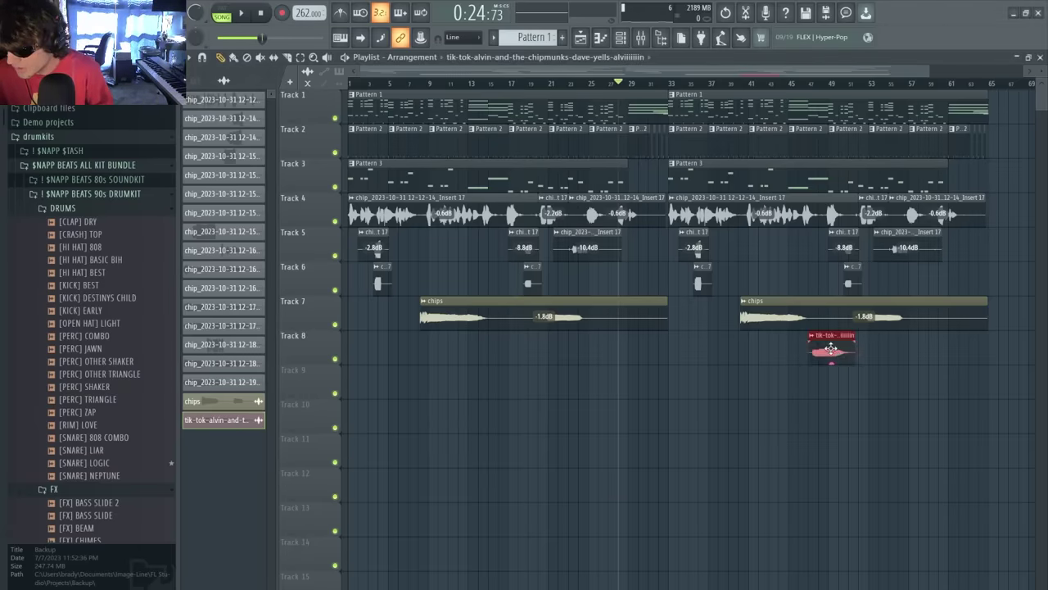
left_click_drag(660, 349, 669, 349)
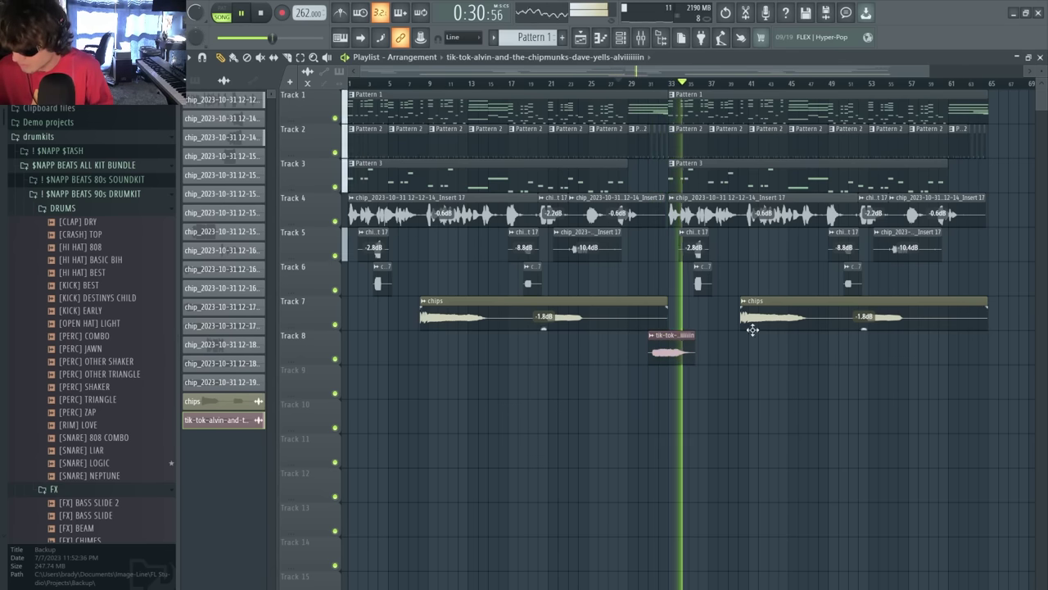
left_click(646, 83)
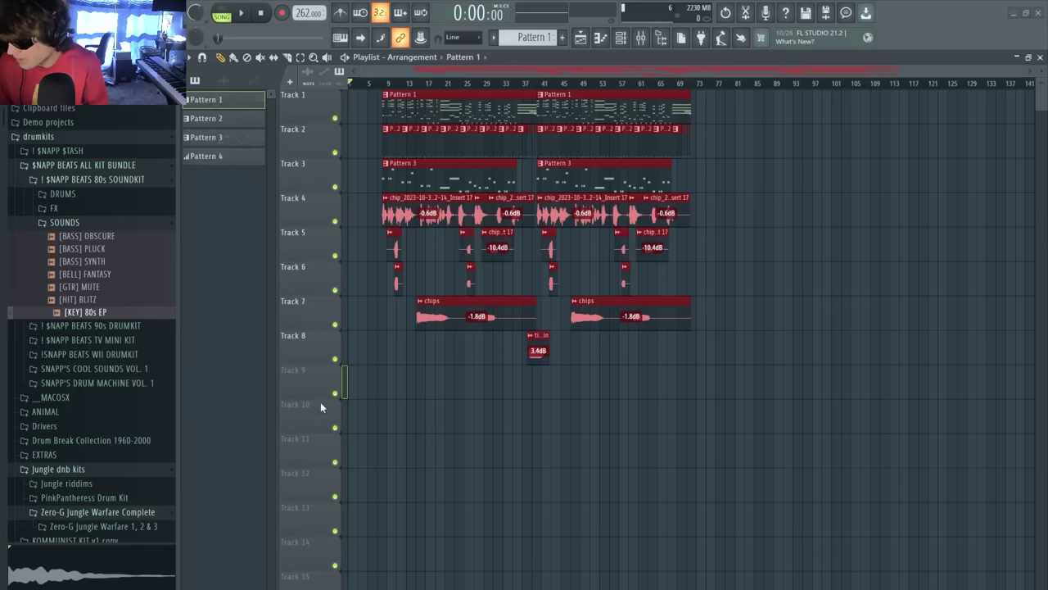
Place the Frank Sinatra Fly Me To The Moon clip at the start of Track 9 and slice it near bar 8
left_click(222, 80)
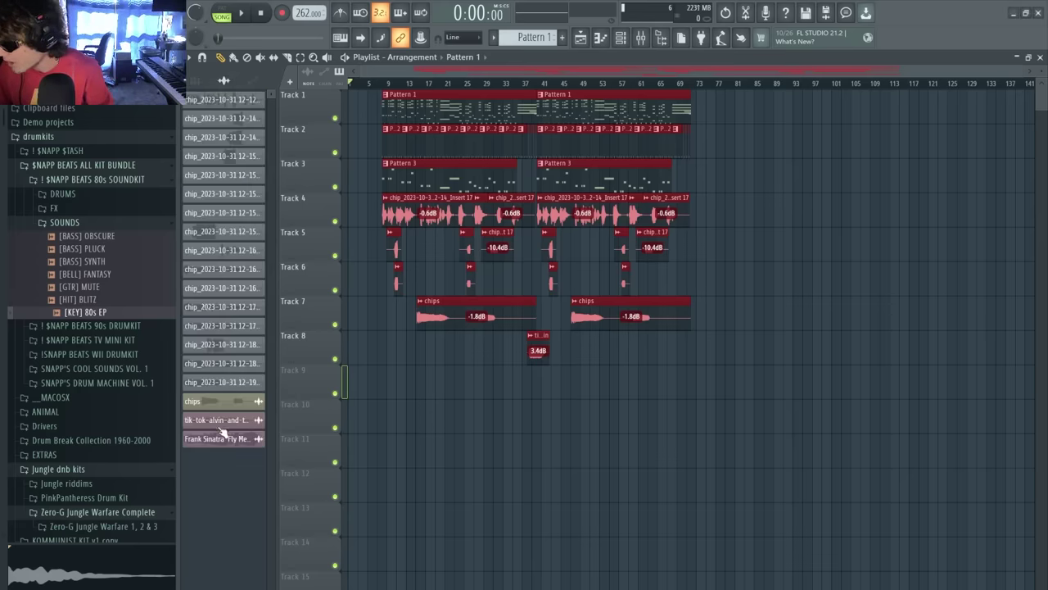
left_click_drag(219, 434, 390, 385)
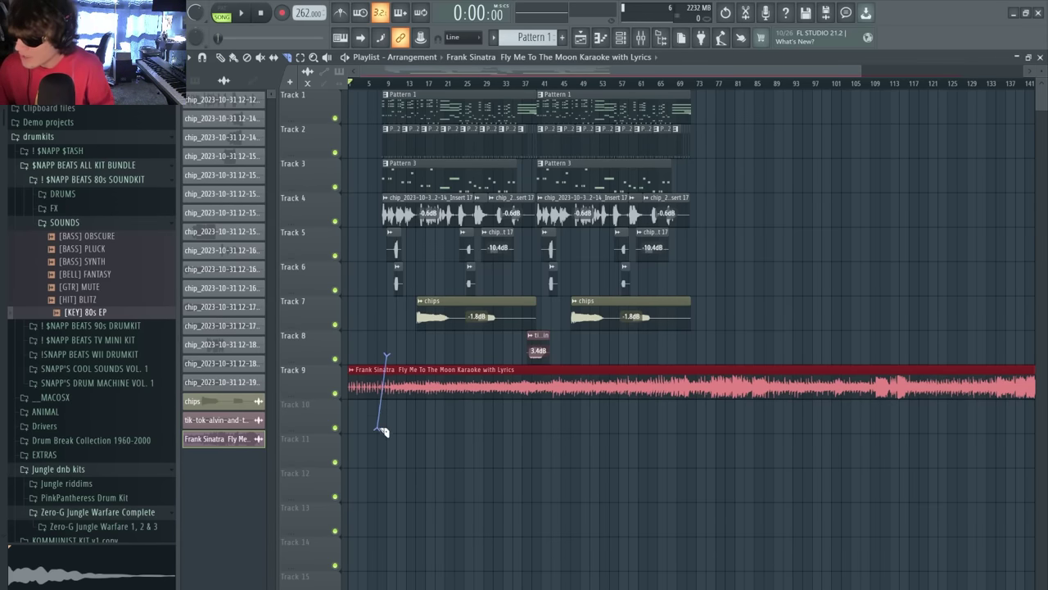
left_click_drag(382, 339, 386, 385)
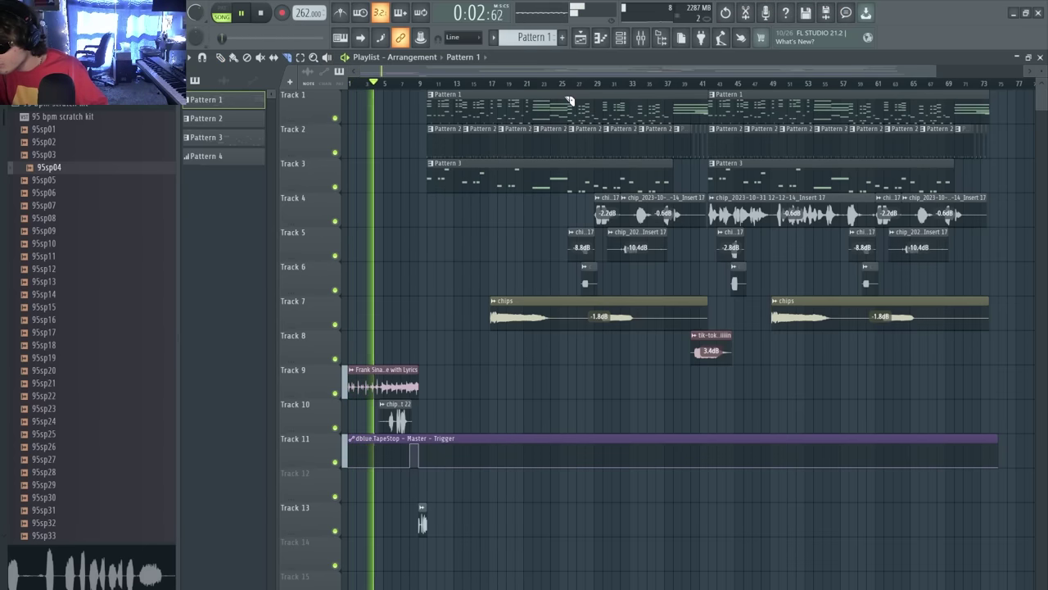
Slice the pattern clips on Tracks 1 to 3 near bar 26 and delete their parts up to the repeated section
left_click_drag(570, 144, 568, 182)
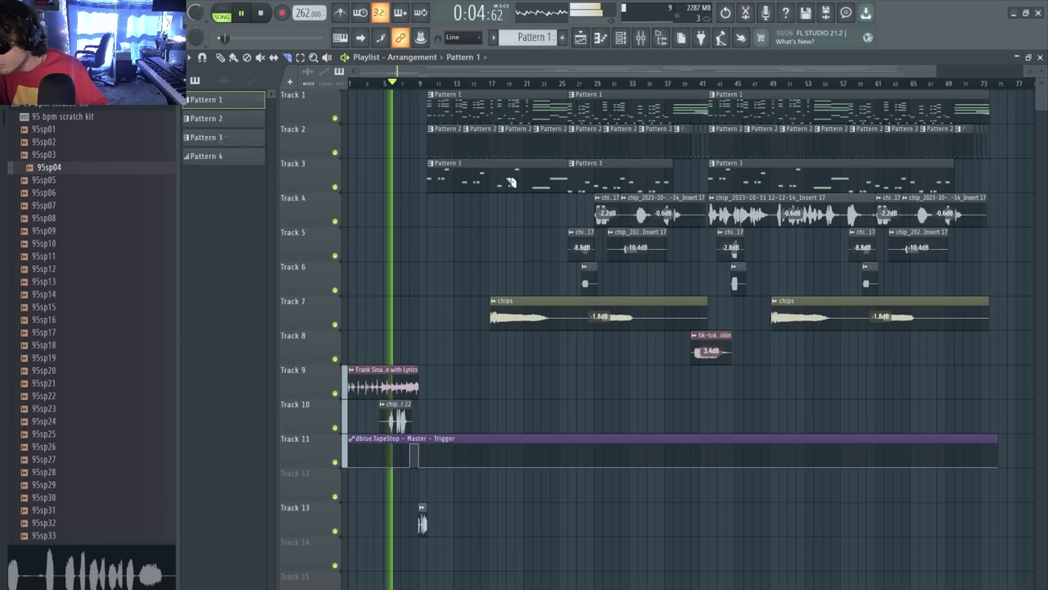
left_click(220, 57)
right_click(641, 112)
right_click(655, 146)
Delete the audio clips on Tracks 4 to 6 before bar 41, the leftover Pattern 2 clips and the first chips clip on Track 7
right_click(583, 244)
right_click(588, 275)
right_click(656, 215)
right_click(641, 237)
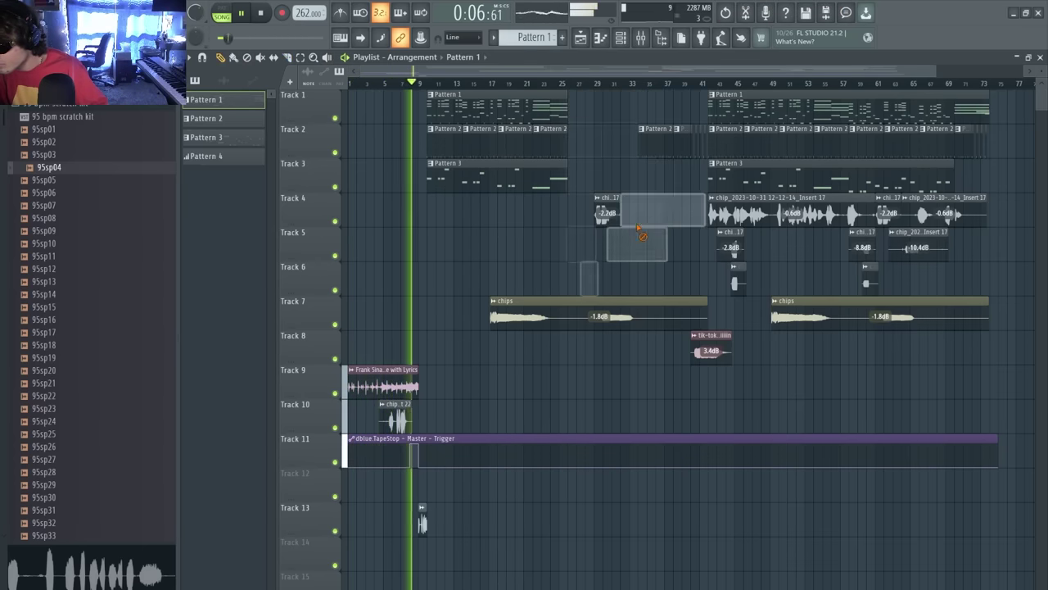
right_click(614, 225)
right_click(702, 151)
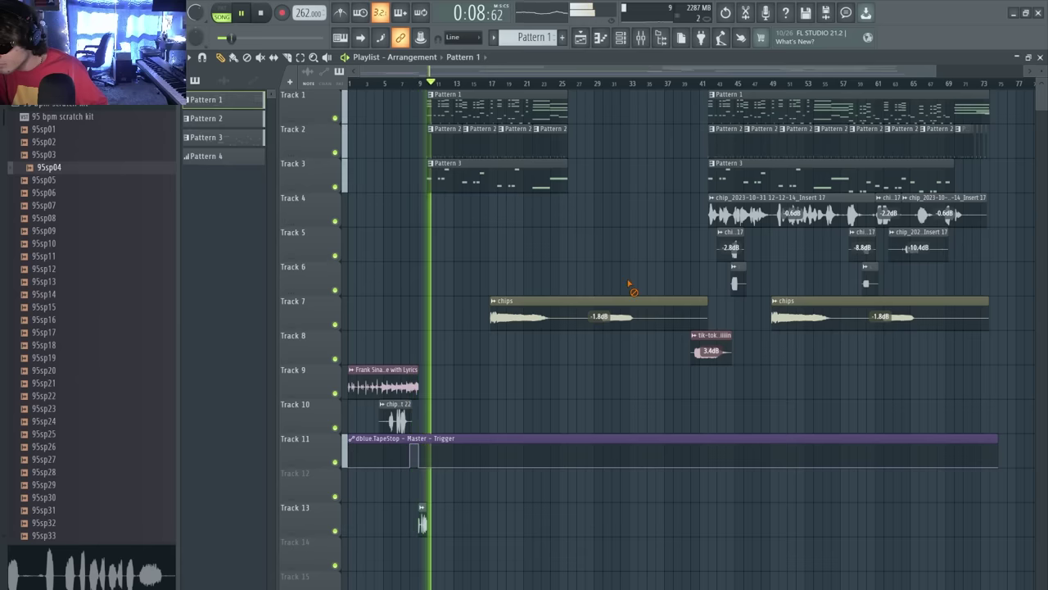
right_click(627, 305)
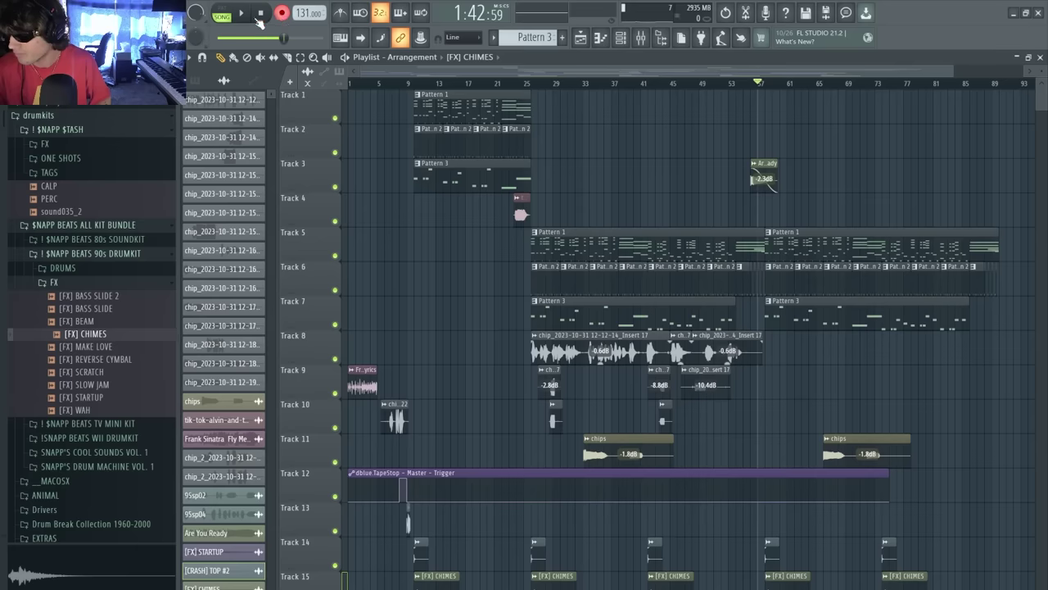
Record a vocal take from about bar 57 at 131 BPM and play it back at 262 BPM, checking the channel rack
left_click(245, 15)
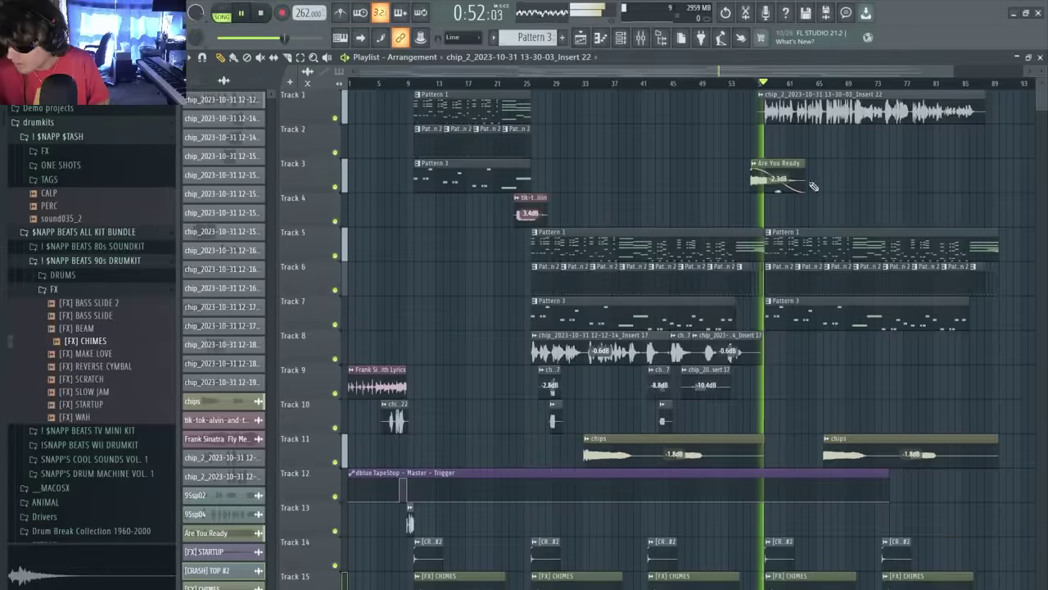
key("F6")
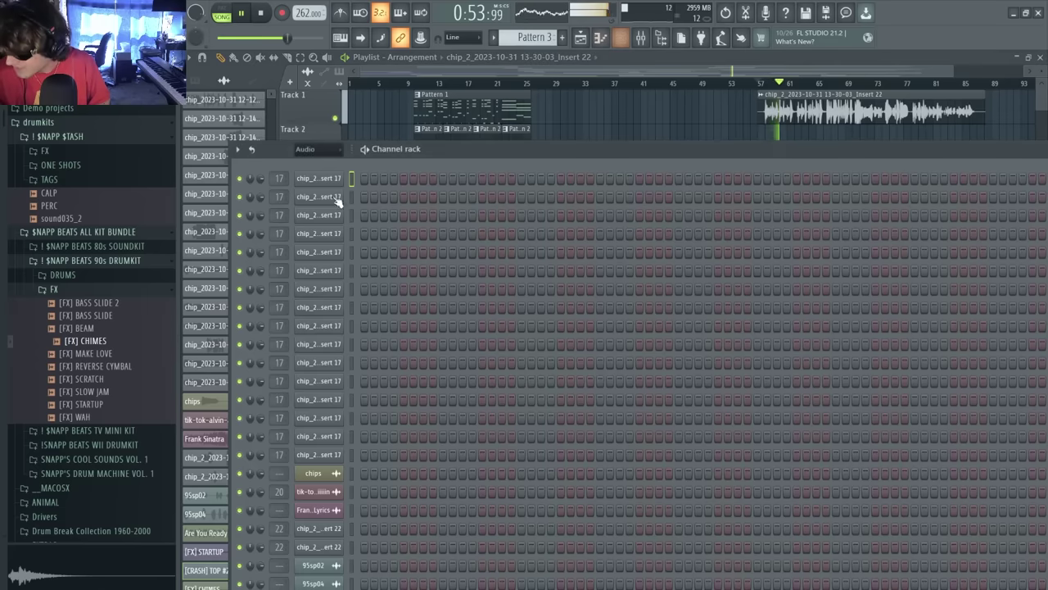
scroll(352, 554, "down", 3)
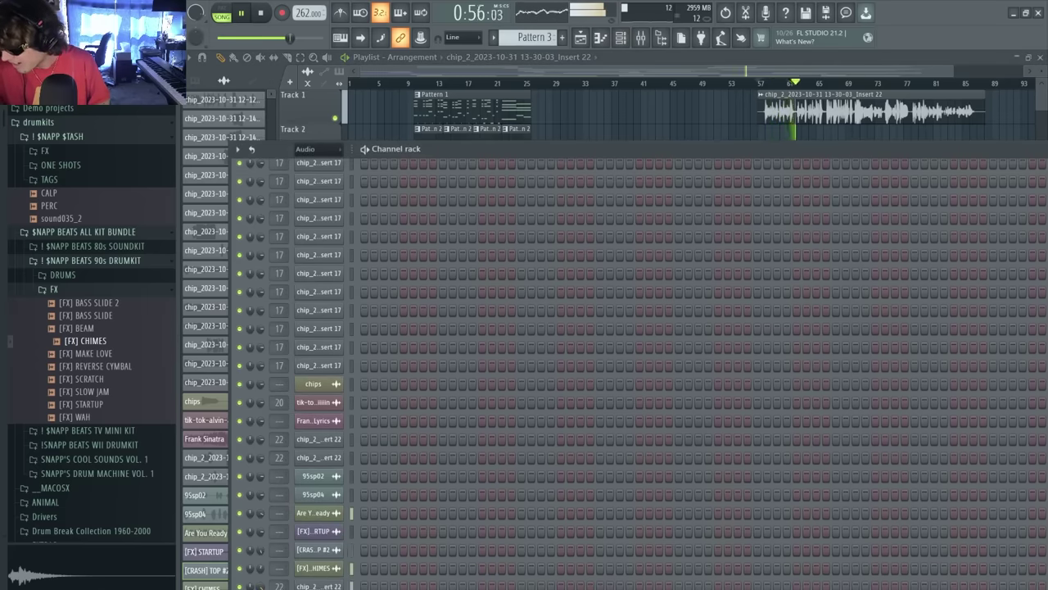
key("F6")
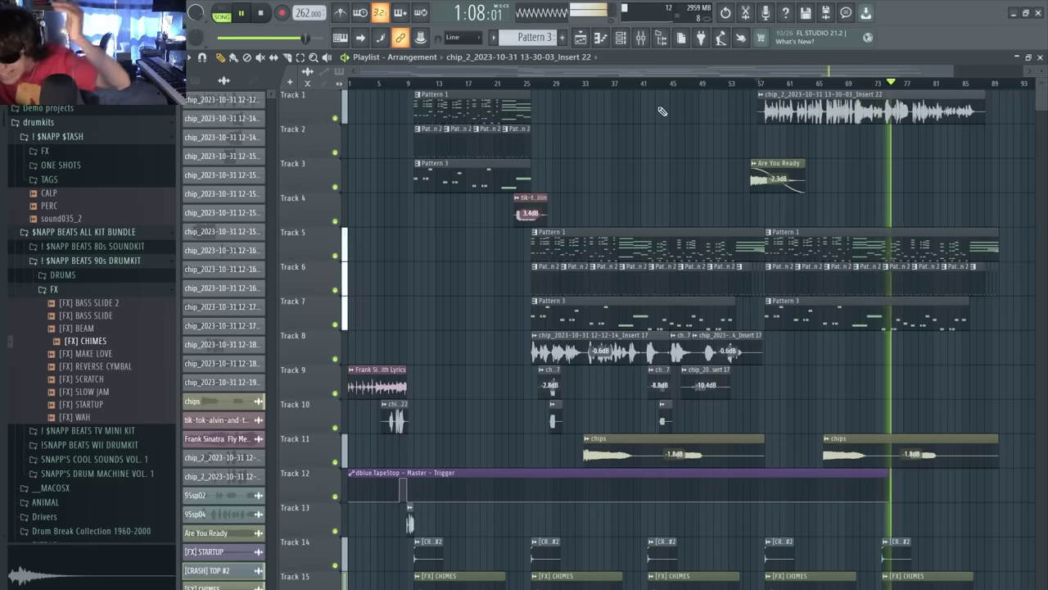
key("space")
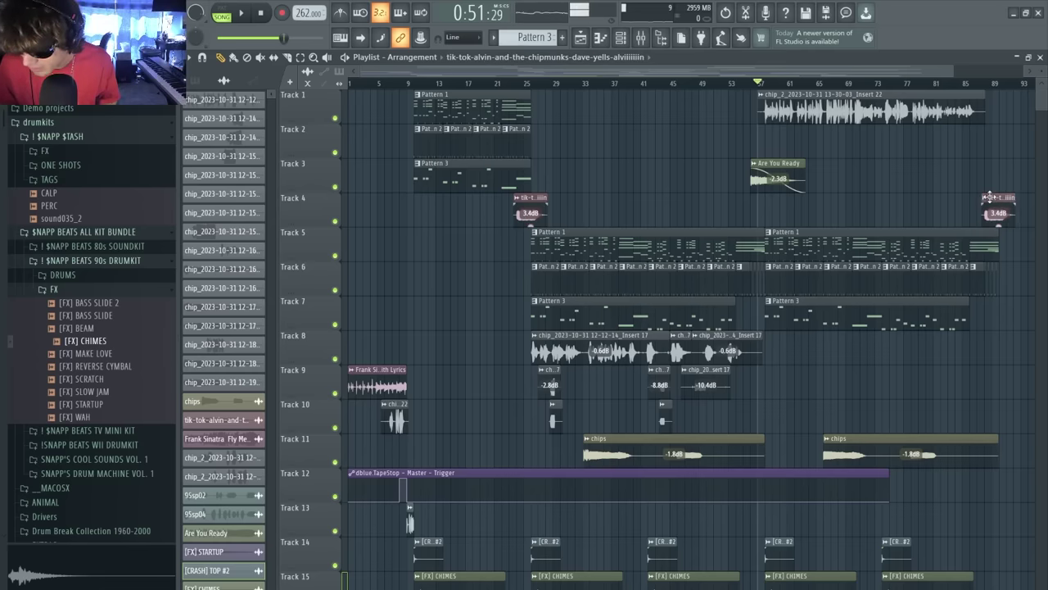
Audition the repeated tik-tok clip from about bar 87 and the vocal section from about bar 39
key("space")
left_click(982, 84)
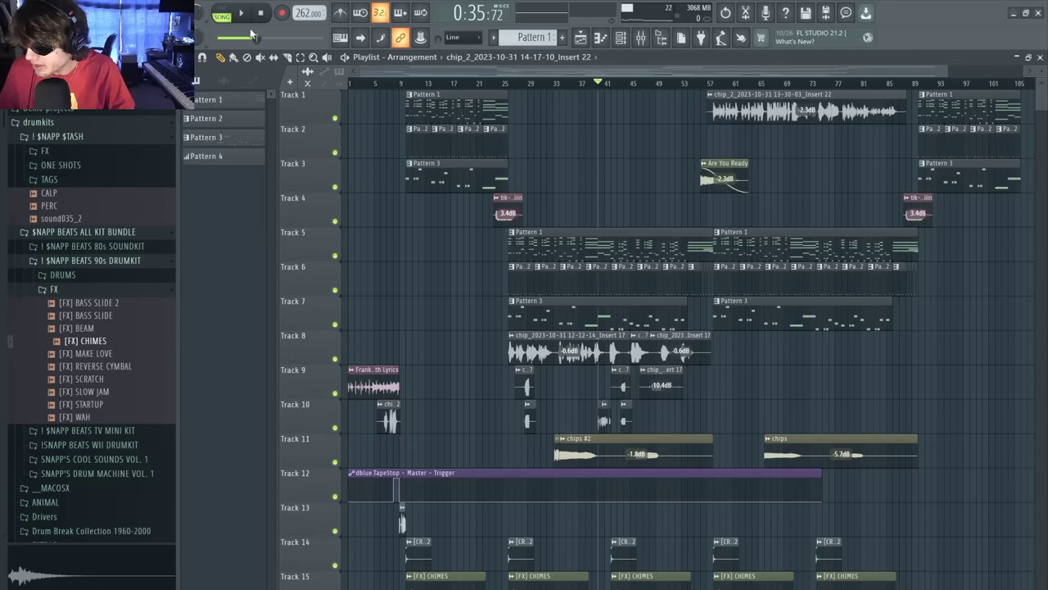
key("space")
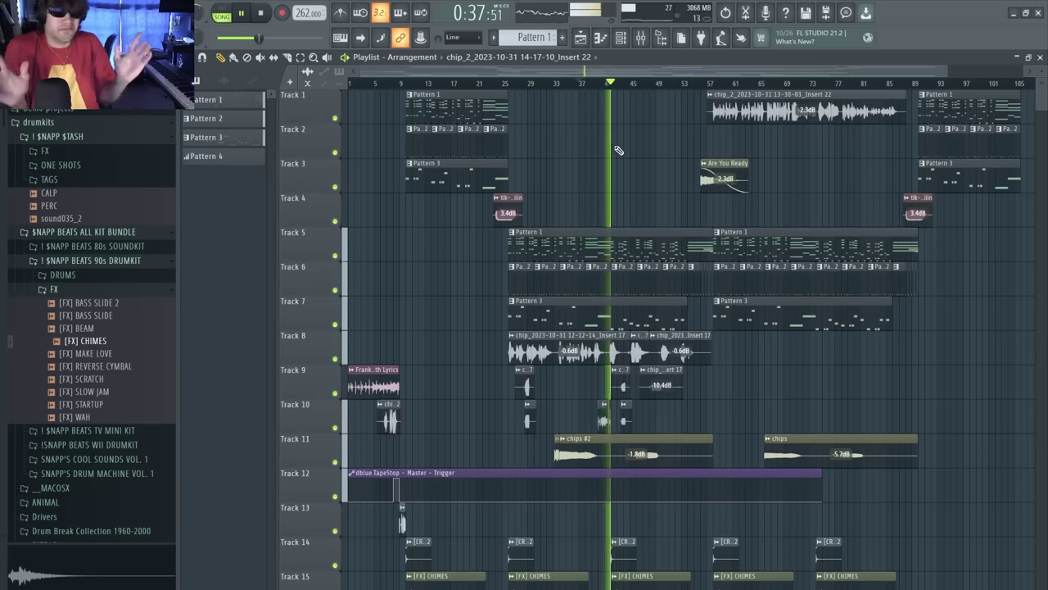
key("space")
Audition the TapeStop transition out of the intro from about bar 7
scroll(375, 94, "down", 3)
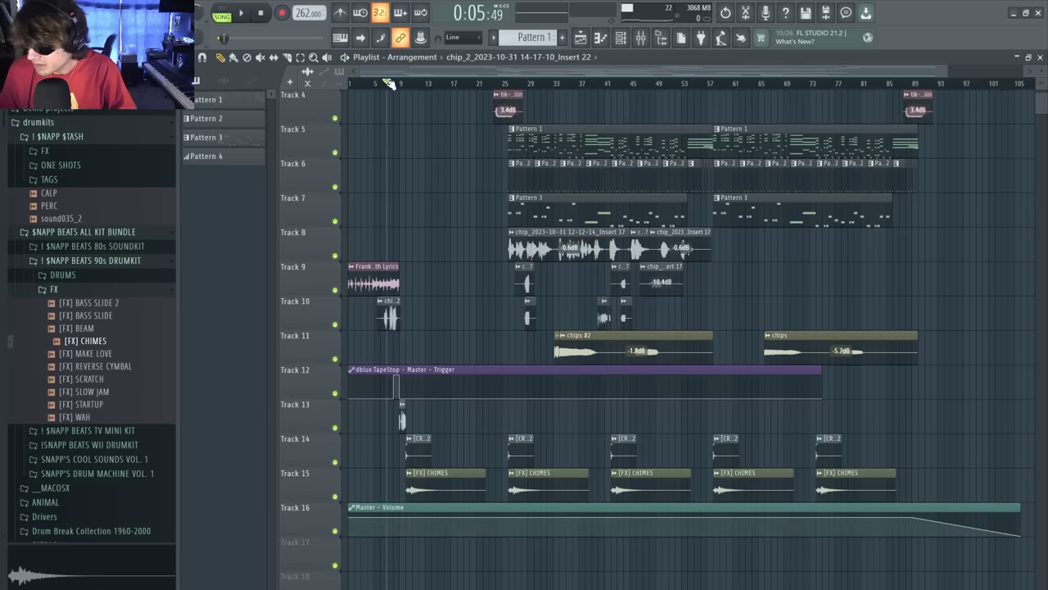
left_click(238, 13)
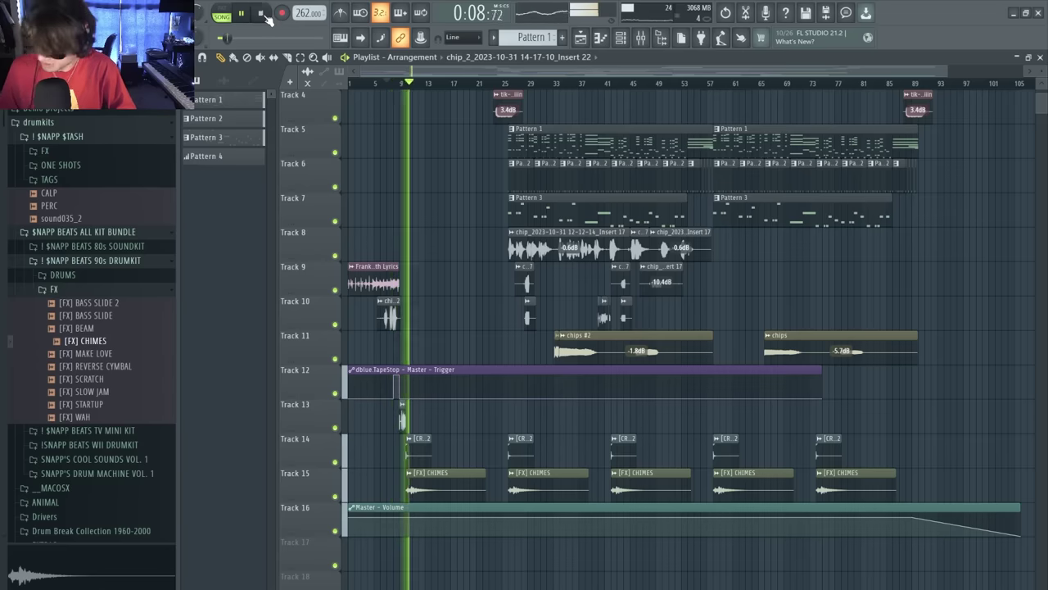
left_click(261, 13)
Audition the Are You Ready clip leading into the second vocal section from about bar 55
scroll(830, 270, "up", 3)
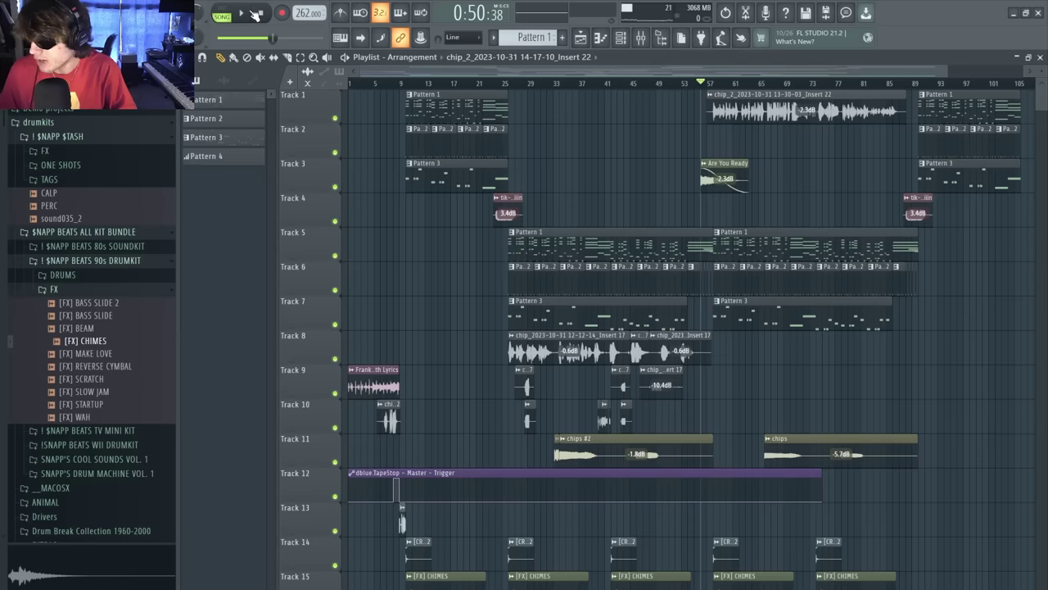
key("space")
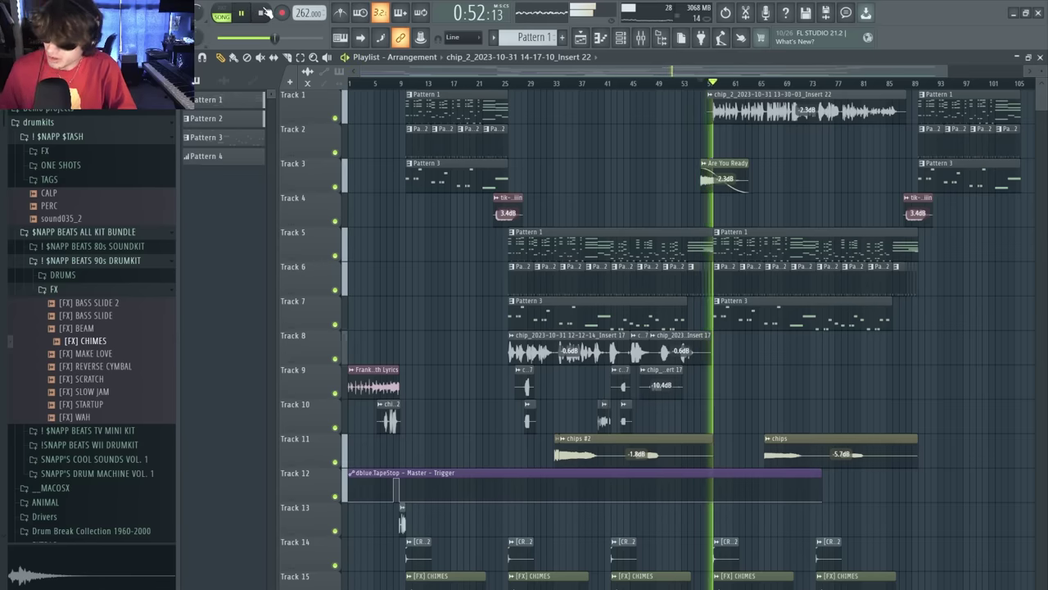
left_click(261, 13)
Examine the effect and automation clips on the lower tracks and play the full arrangement from the beginning
scroll(795, 293, "down", 1)
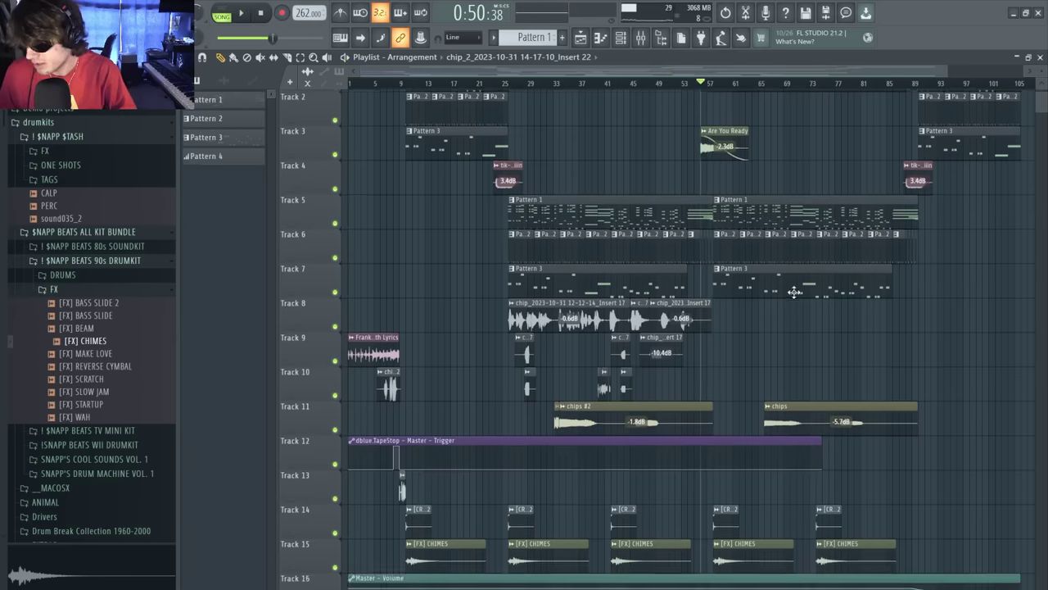
scroll(795, 293, "down", 4)
scroll(789, 298, "up", 4)
scroll(789, 297, "down", 5)
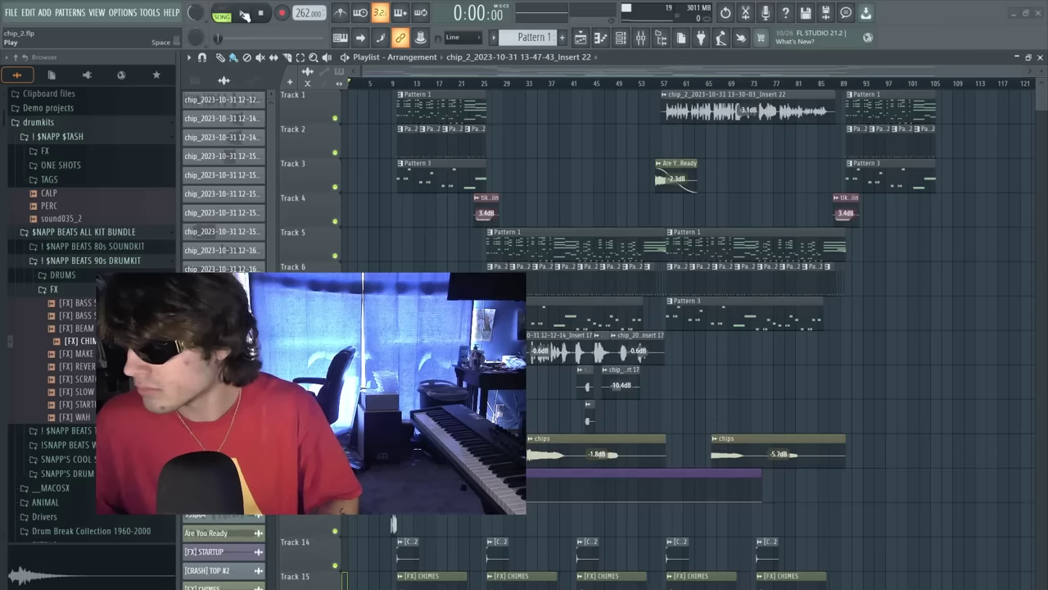
left_click(240, 13)
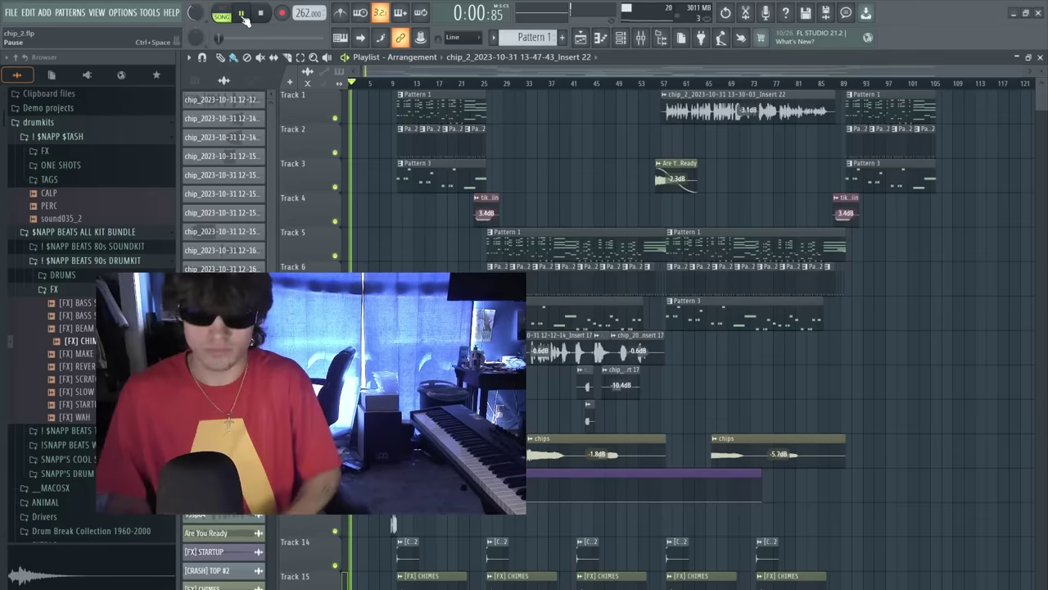